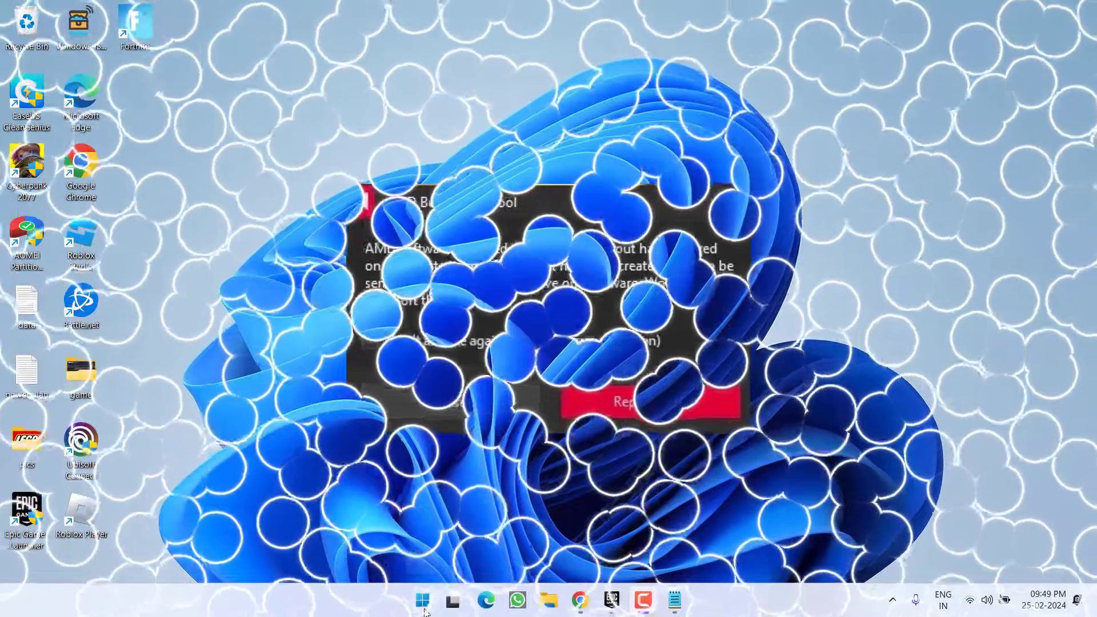
- Launch Device Manager from the Win+X menu and locate Radeon RX 5500M under Display adaptors
right_click(425, 604)
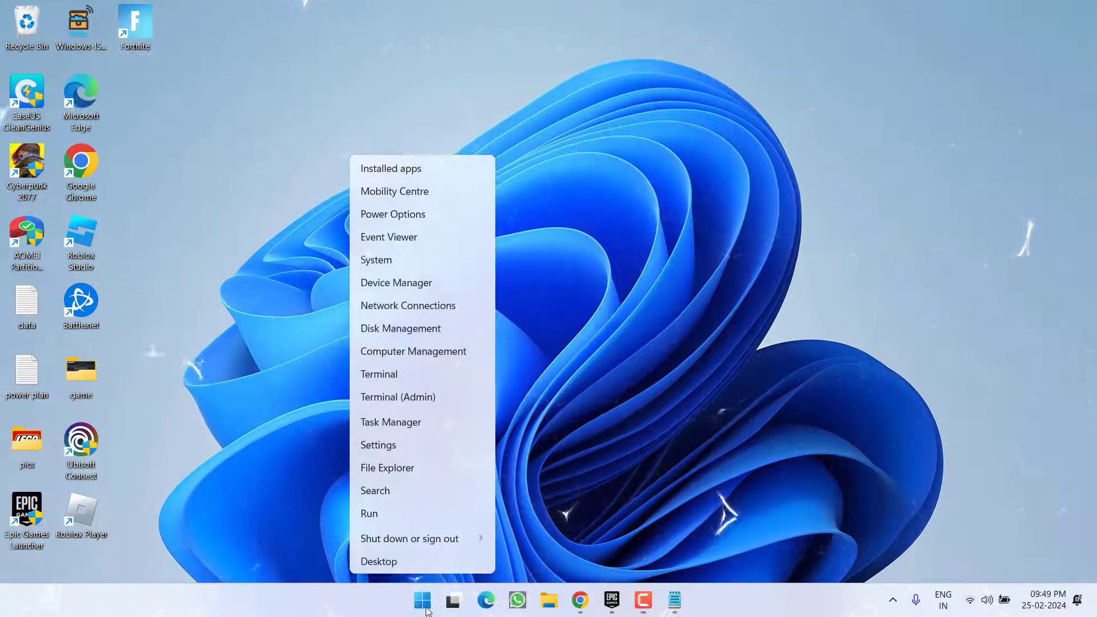
left_click(410, 292)
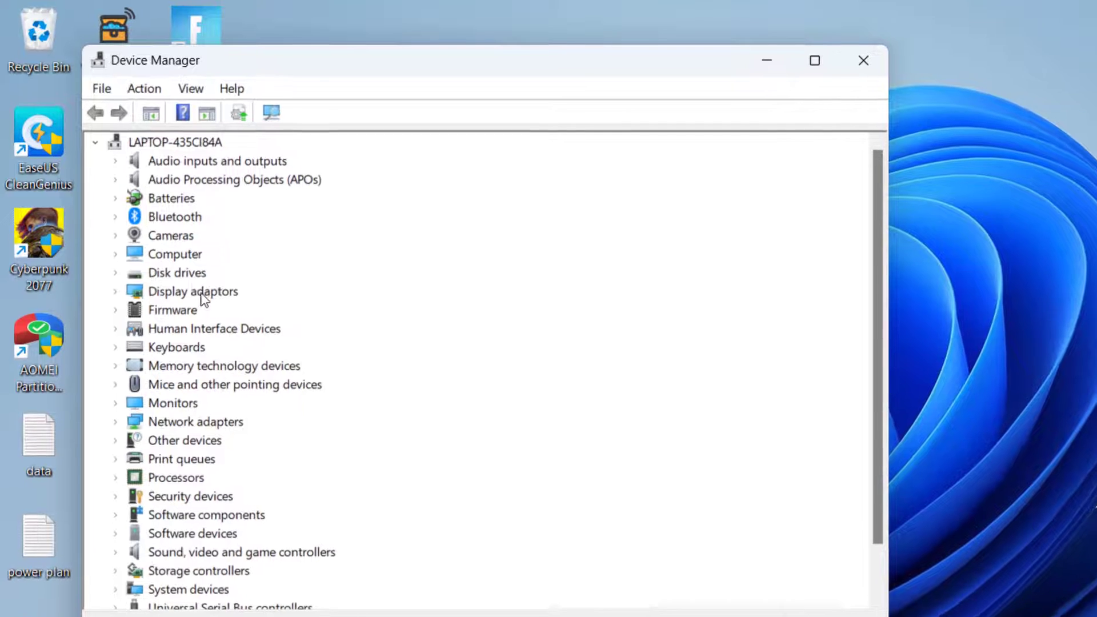
double_click(203, 296)
left_click(214, 328)
- Bring up the Radeon RX 5500M properties on the Driver details page
right_click(211, 328)
left_click(266, 448)
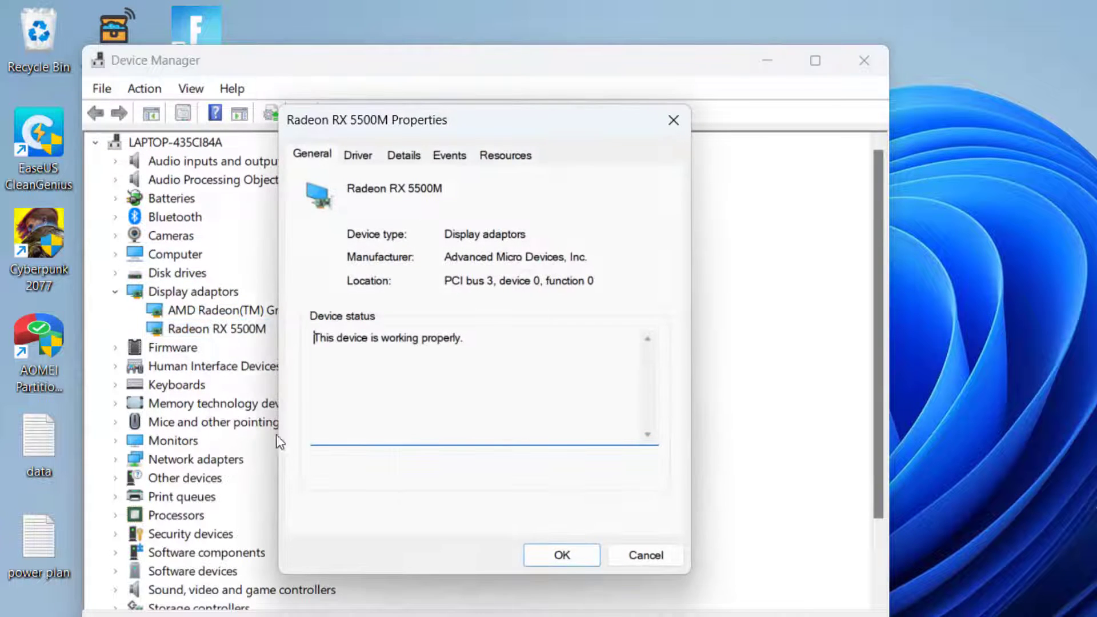
left_click(360, 156)
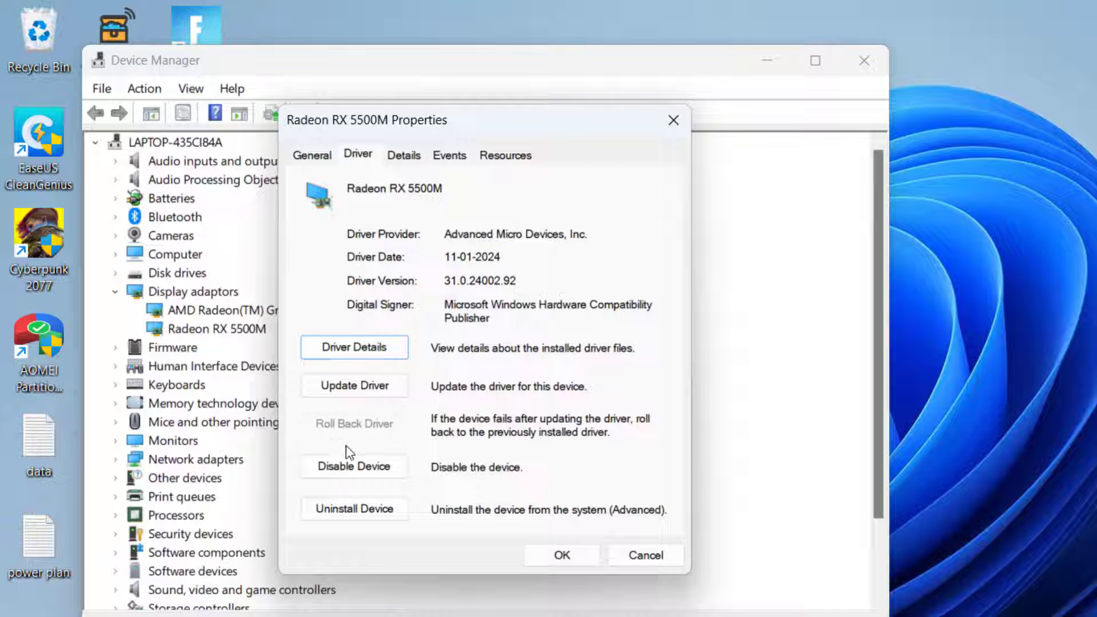
- Start a manual driver update and review the two compatible Radeon RX 5500M drivers listed
left_click(370, 391)
left_click(404, 400)
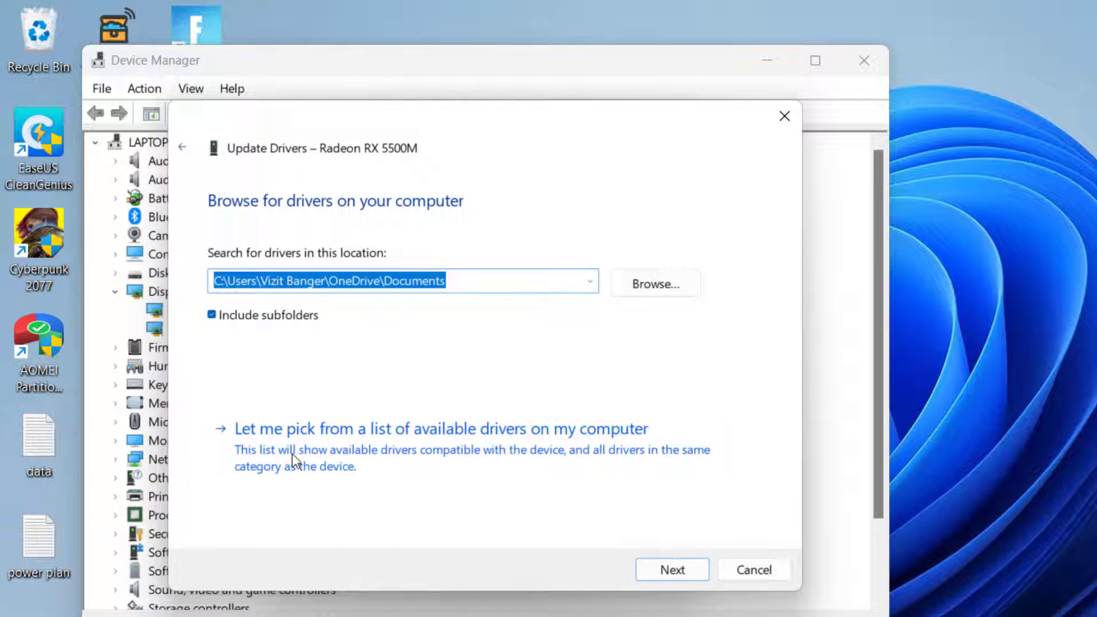
left_click(428, 454)
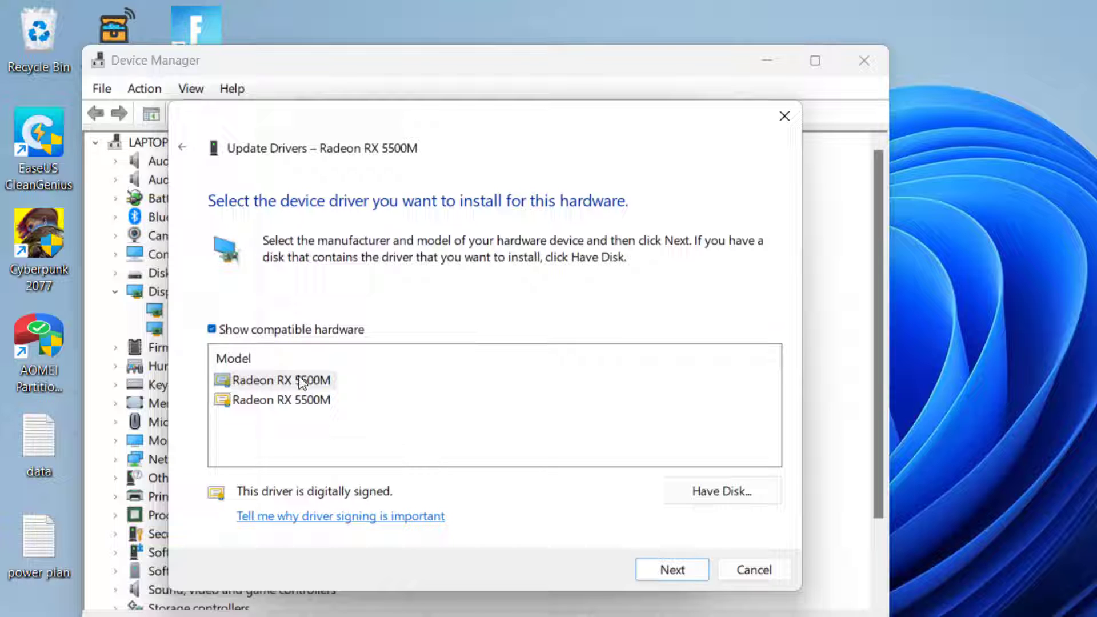
left_click(291, 380)
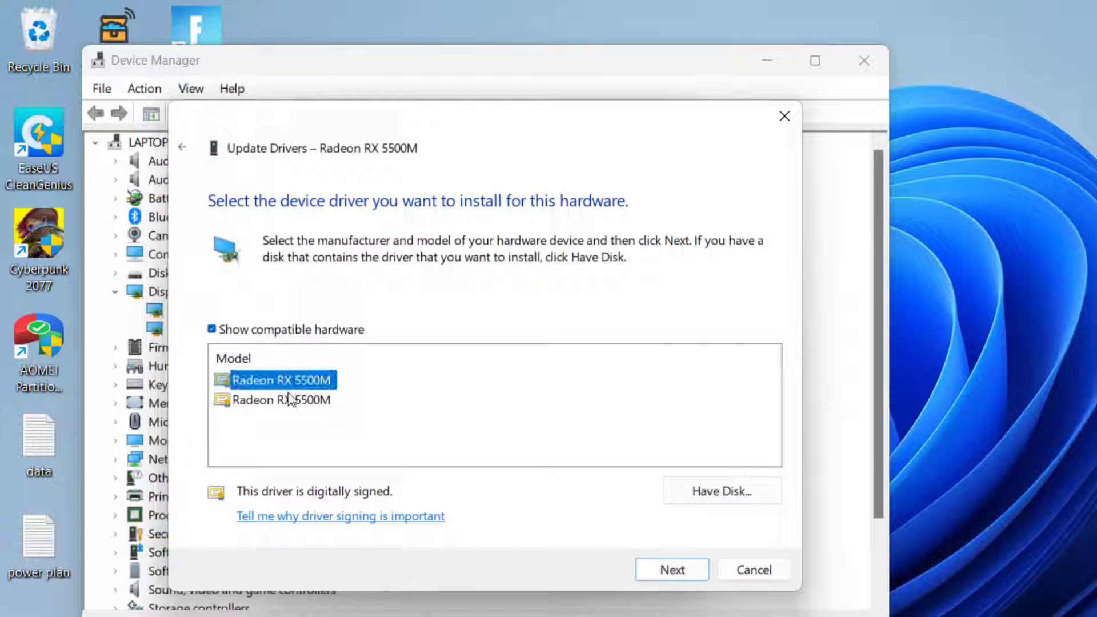
left_click(319, 402)
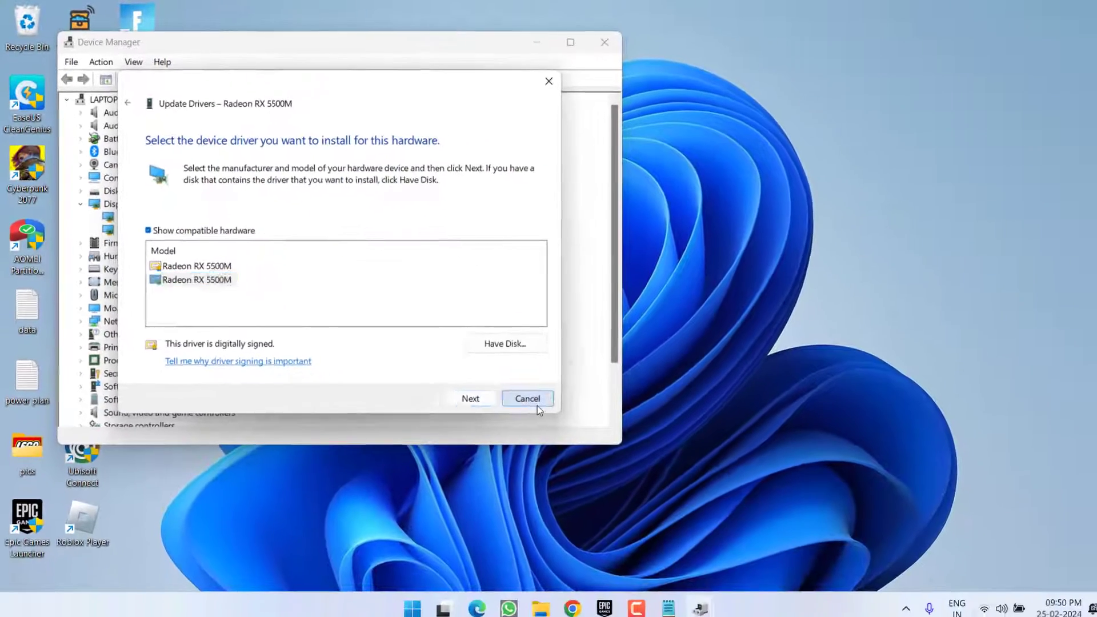
- Cancel the update, leaving the driver unchanged, and close Device Manager to the desktop
left_click(537, 405)
left_click(443, 382)
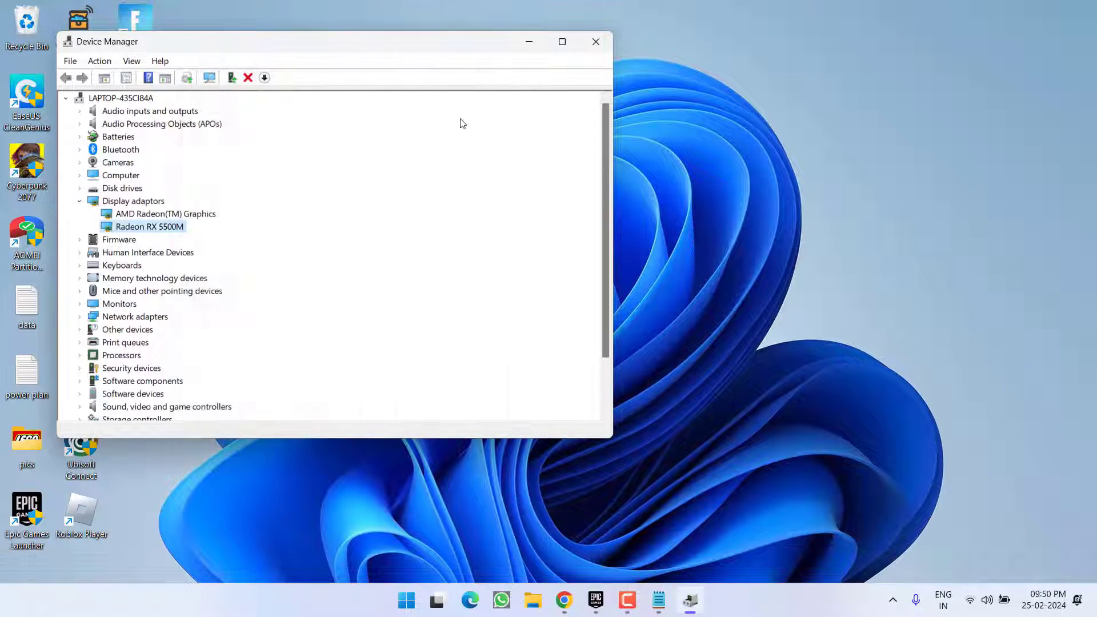
left_click(606, 42)
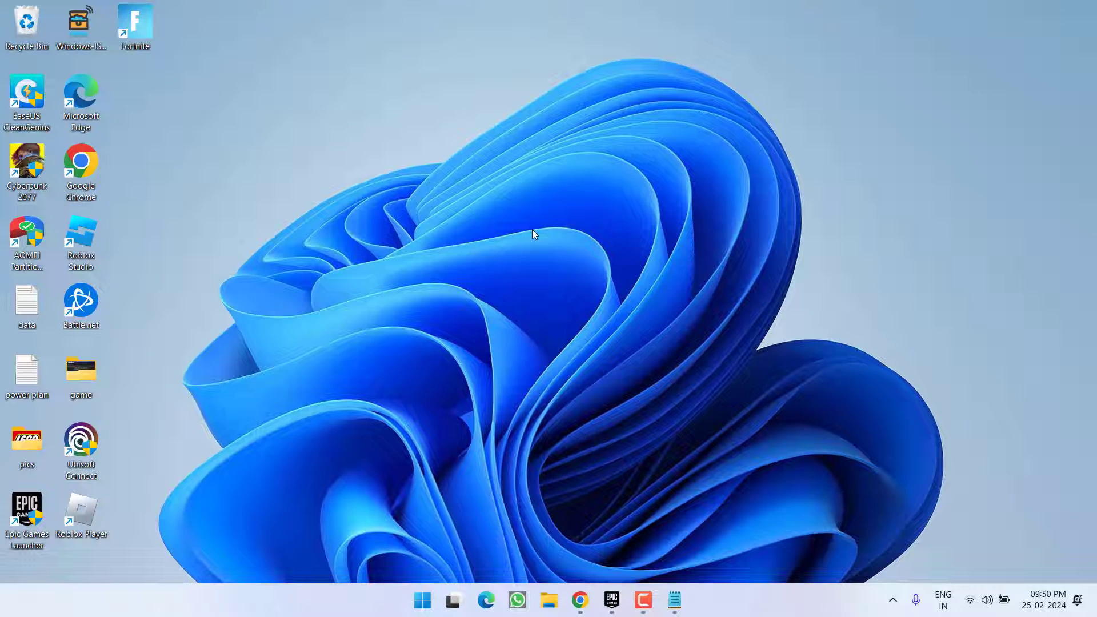
- Launch Registry Editor via Run with regedit, accepting the UAC prompt
right_click(422, 599)
left_click(382, 510)
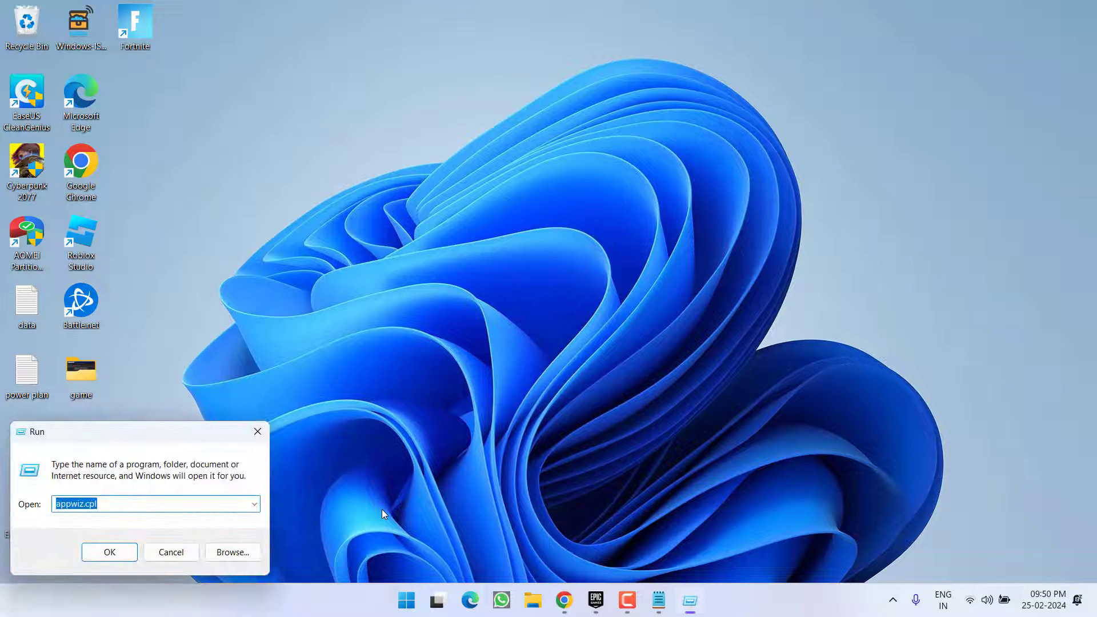
type("regedit")
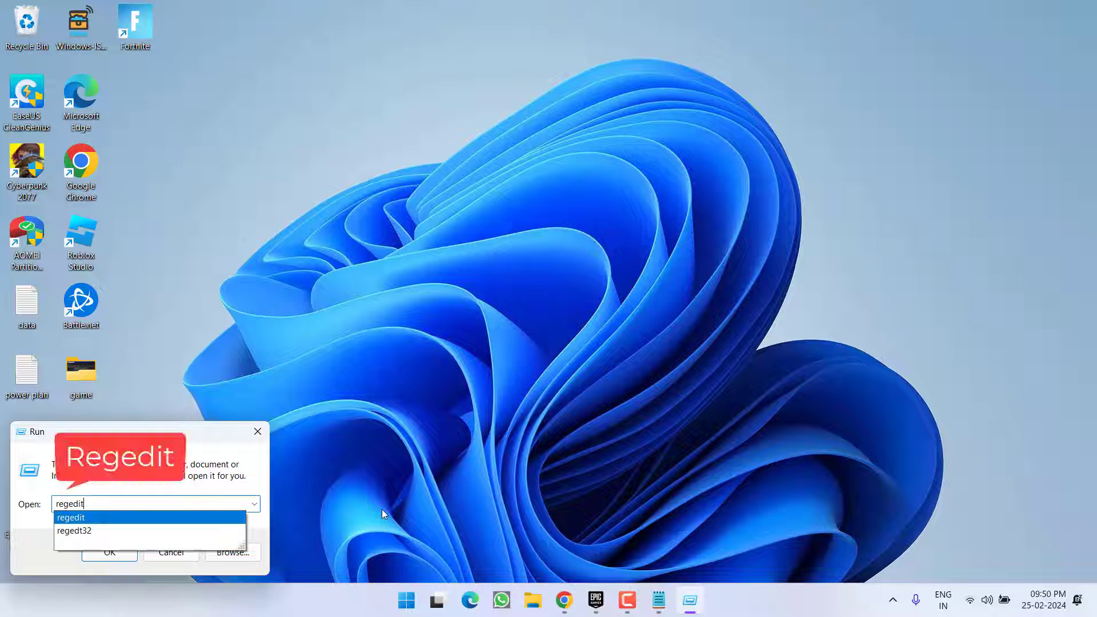
key("Return")
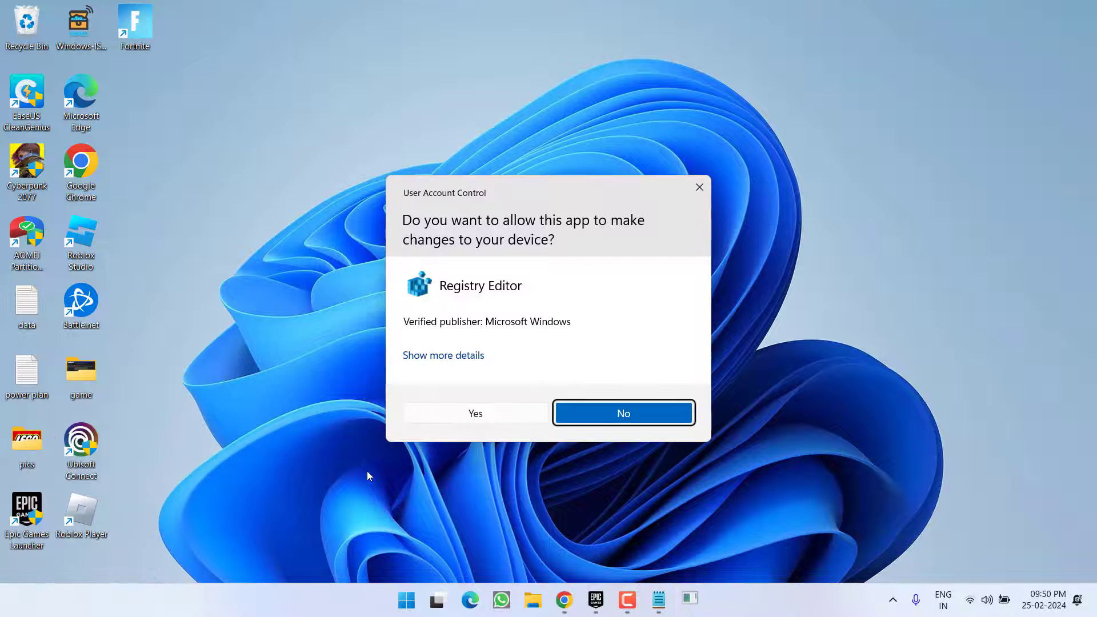
left_click(458, 416)
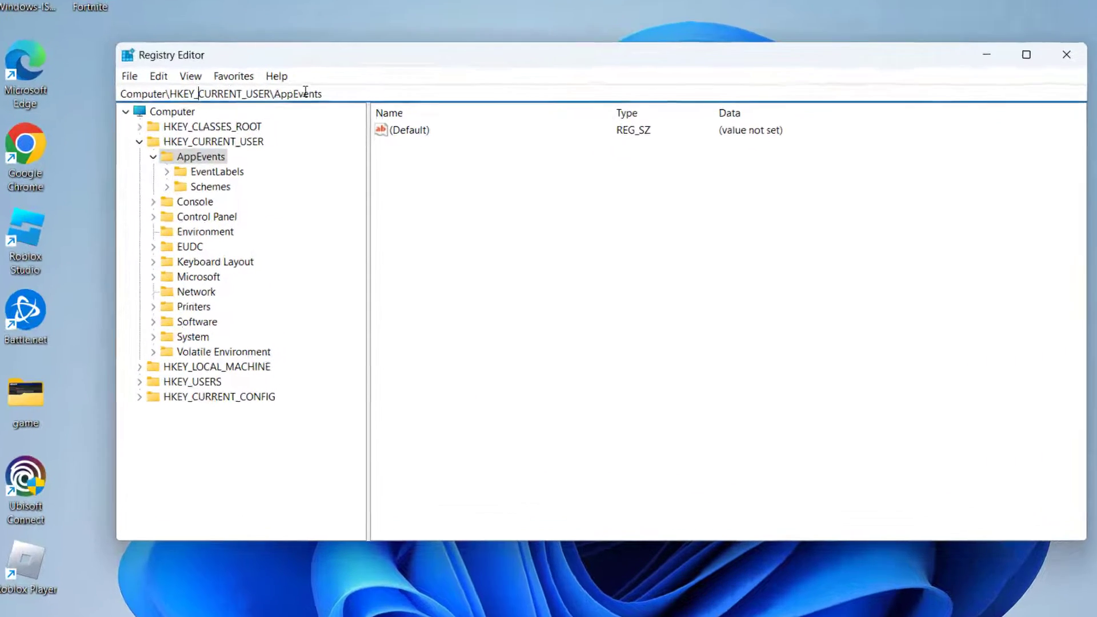
- Navigate to HKEY_LOCAL_MACHINE\SYSTEM\CurrentControlSet\Control\GraphicsDrivers via the pasted address path
left_click_drag(338, 126, 292, 124)
left_click_drag(253, 76, 56, 74)
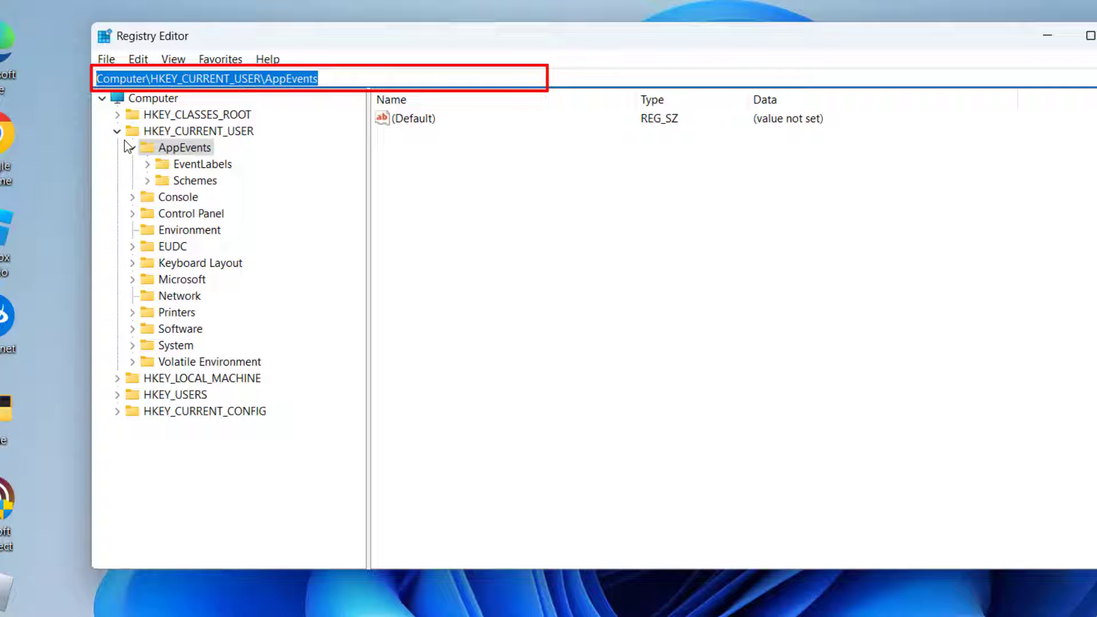
type("Computer\\HKEY_LOCAL_MACHINE\\SYSTEM\\CurrentControlSet\\Control\\GraphicsDrivers")
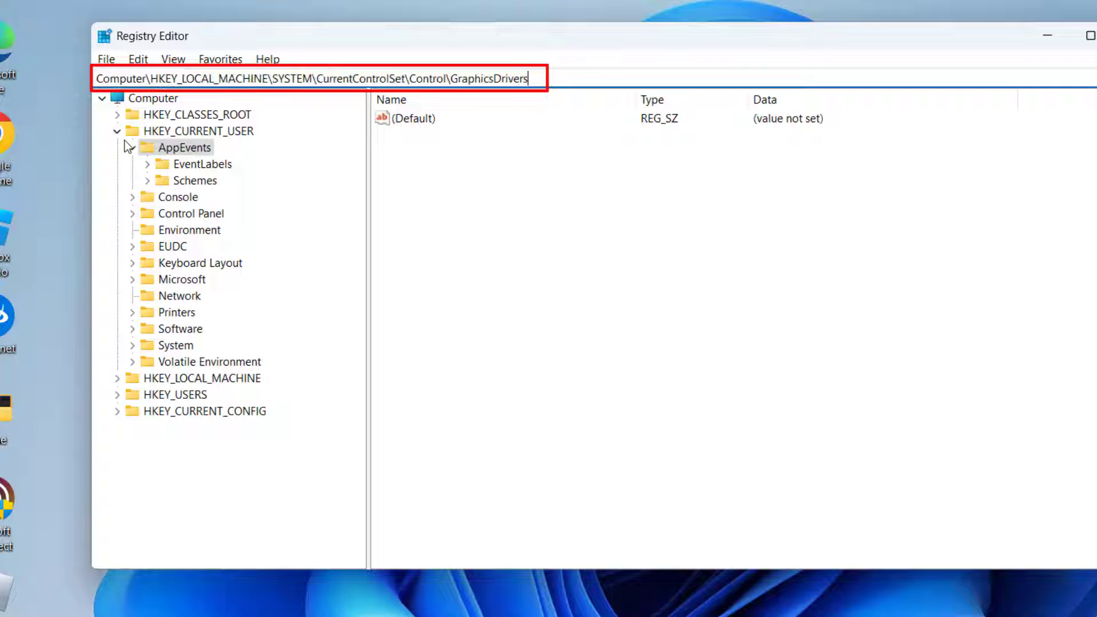
key("Return")
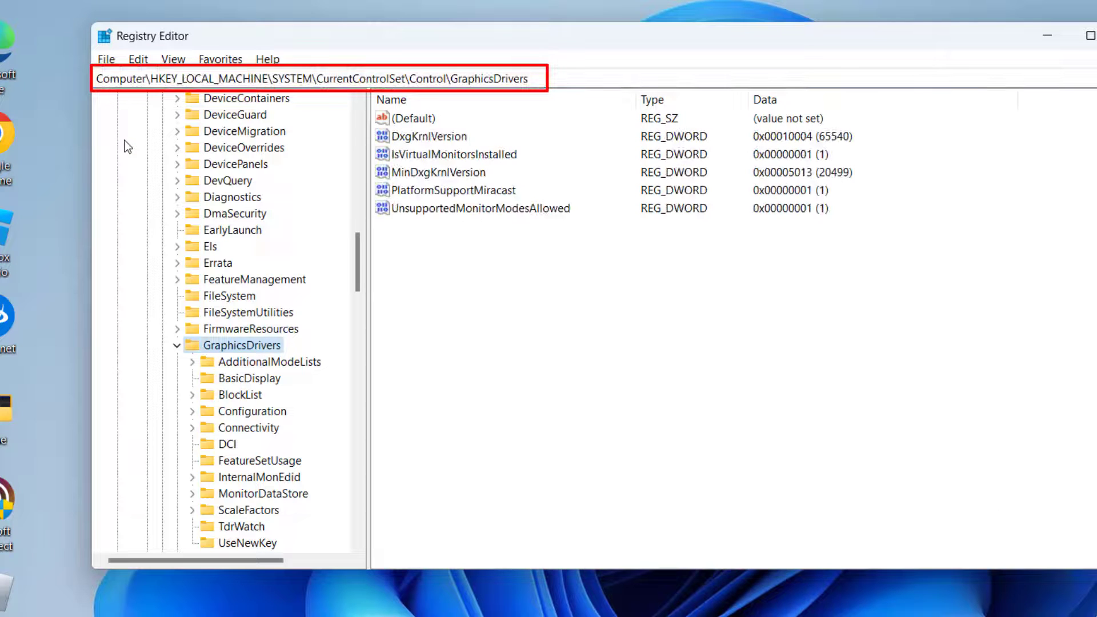
- Create a DWORD named TdrDelay with value data 60 (hex) under GraphicsDrivers, then minimise the editor
left_click(428, 244)
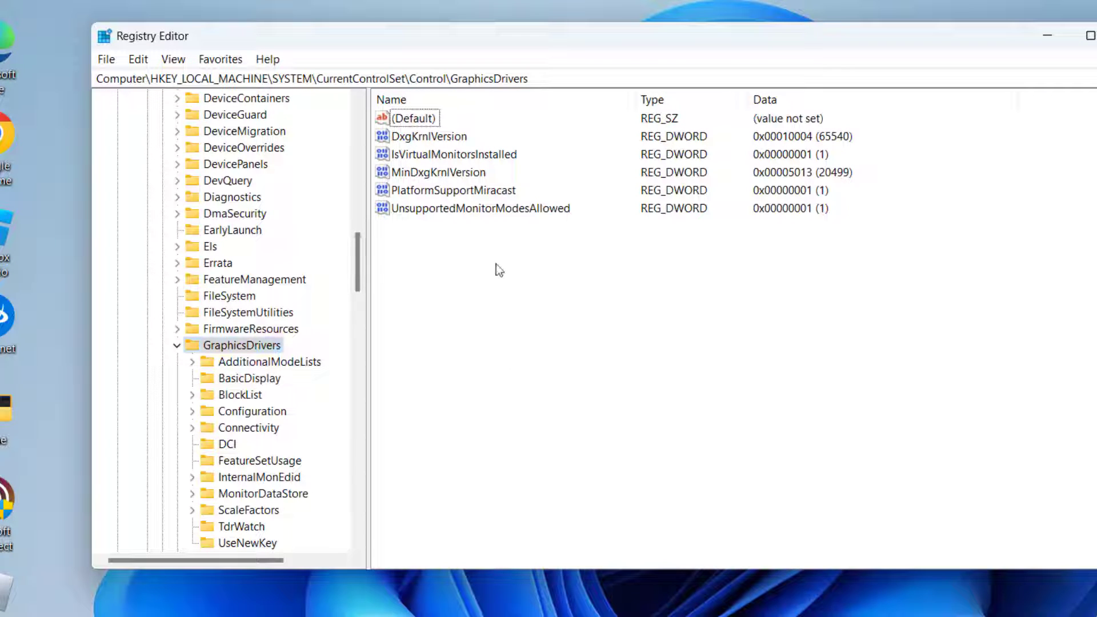
right_click(457, 280)
mouse_move(505, 286)
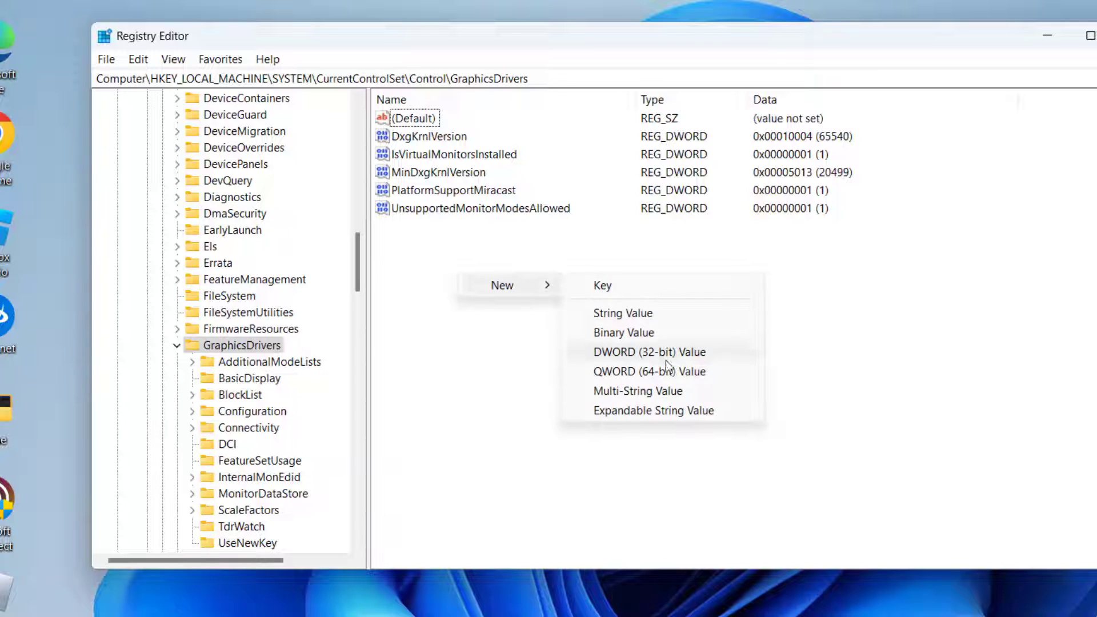
left_click(692, 353)
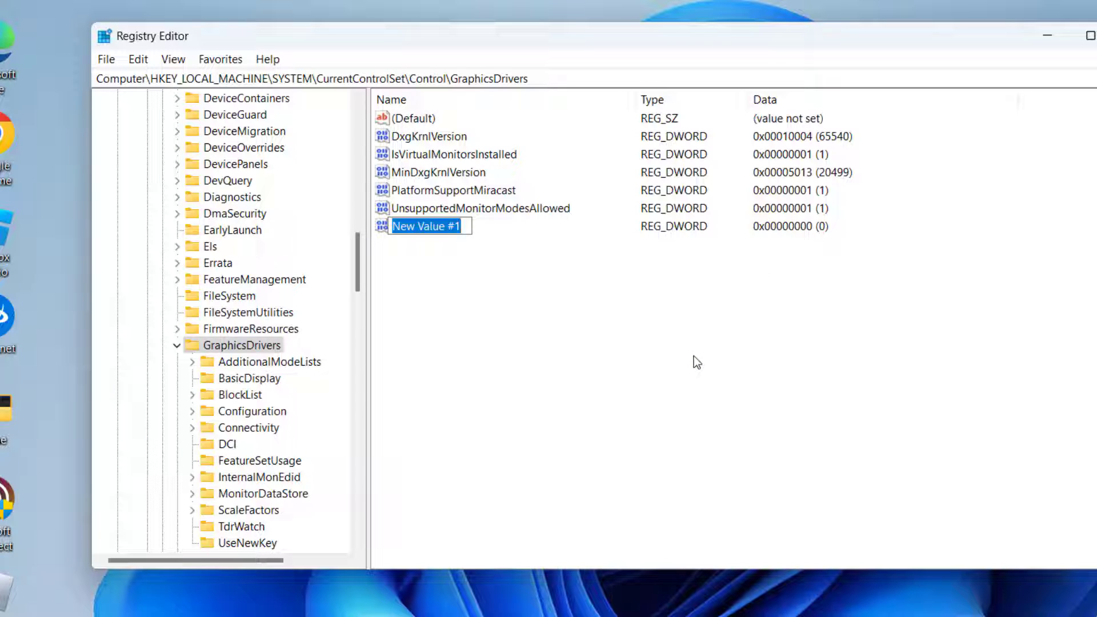
type("TdrDelay")
key("Return")
key("Return")
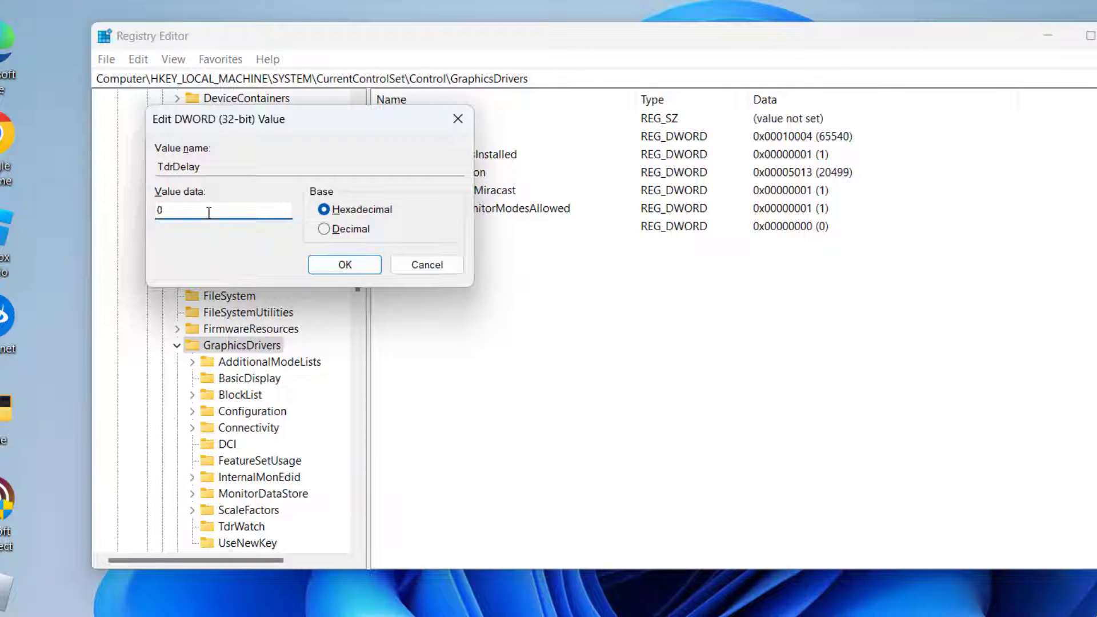
type("60")
left_click(346, 268)
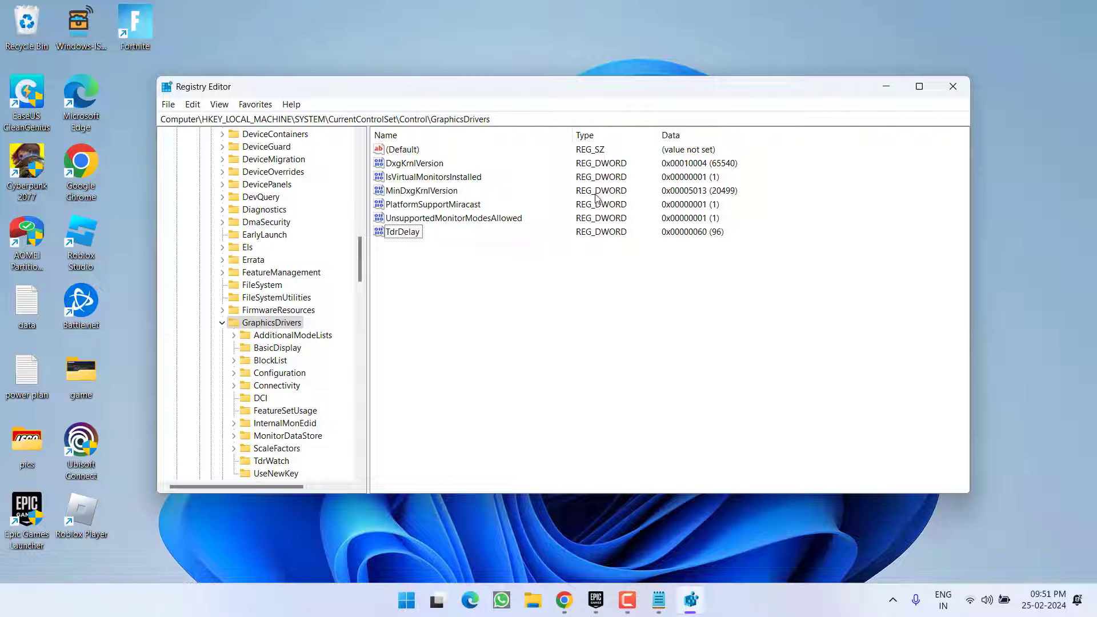
left_click(888, 95)
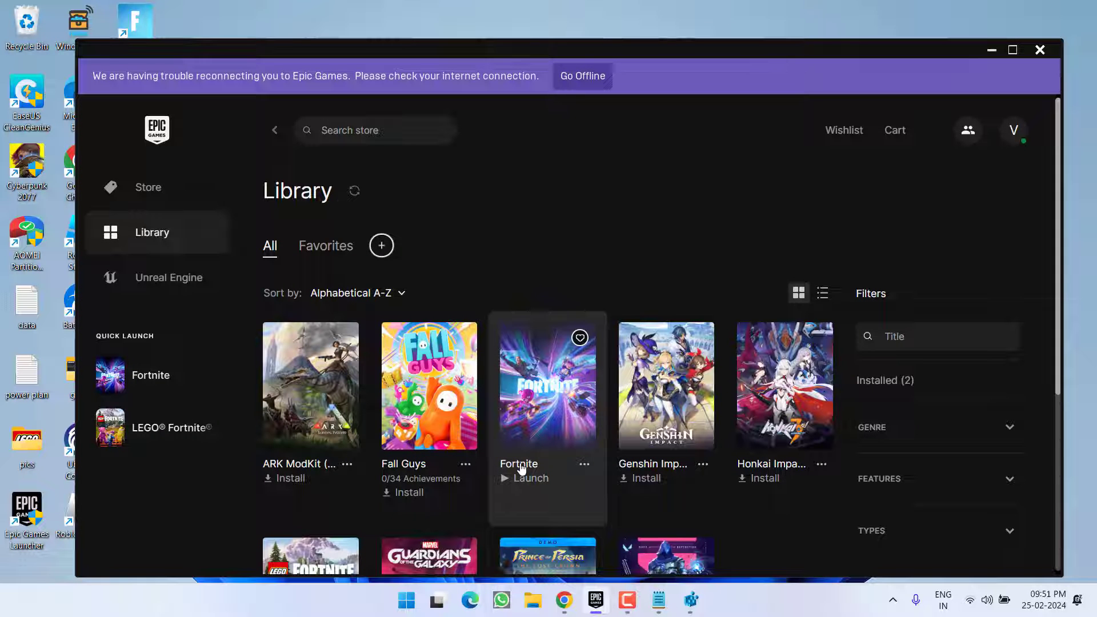
- Enable Fortnite's launch options, replacing the old featurelevelES31 argument with -dx11
left_click(583, 468)
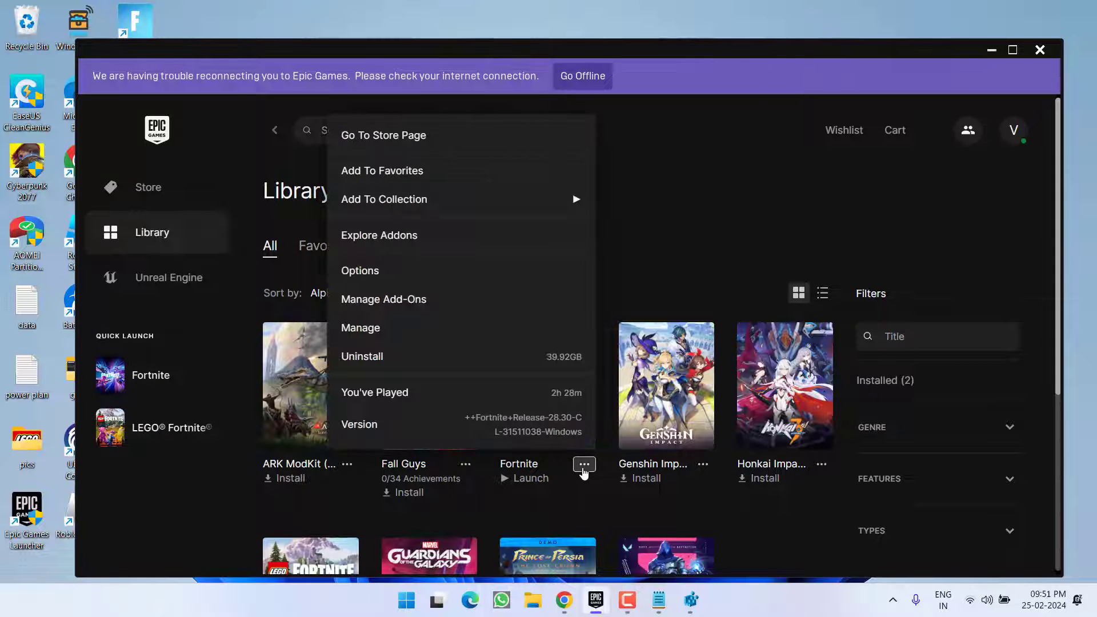
left_click(356, 327)
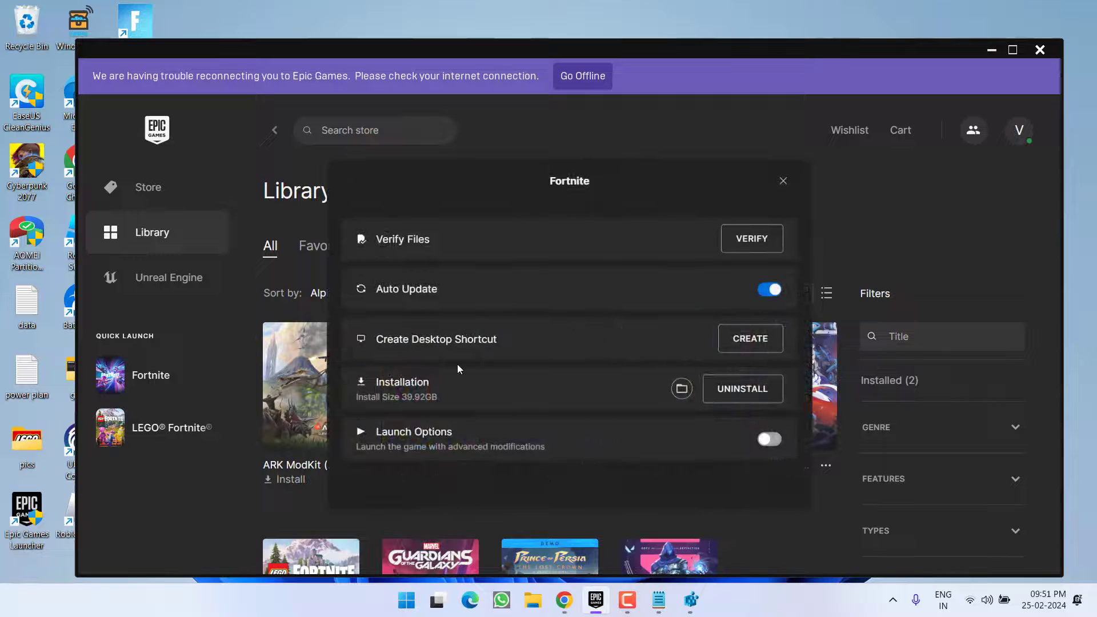
left_click(756, 440)
type("featurelevelES31")
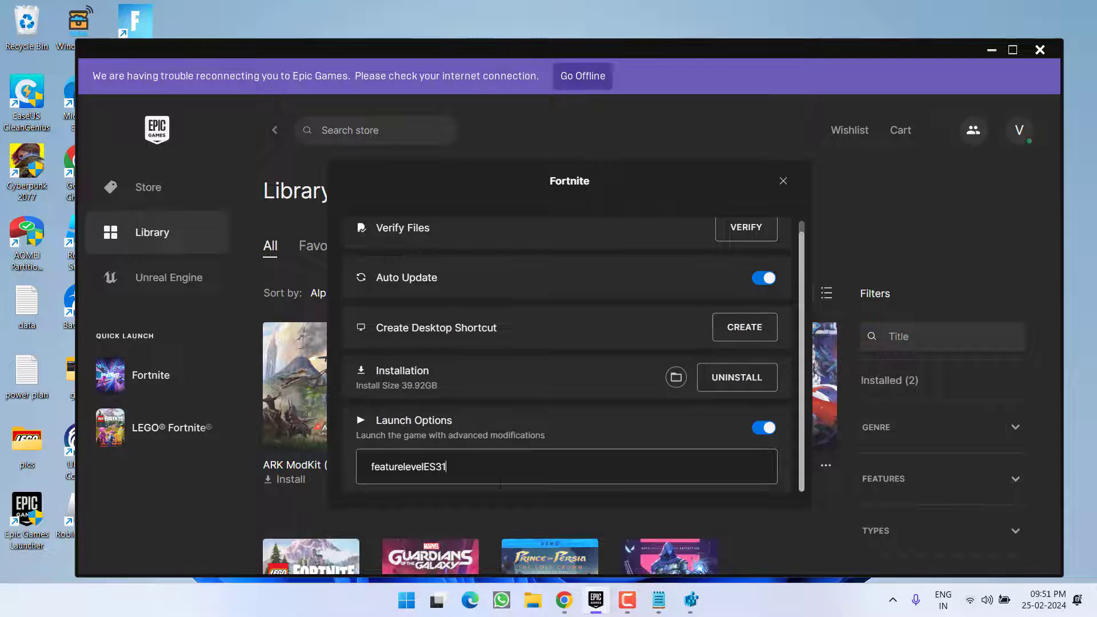
left_click_drag(447, 466, 332, 470)
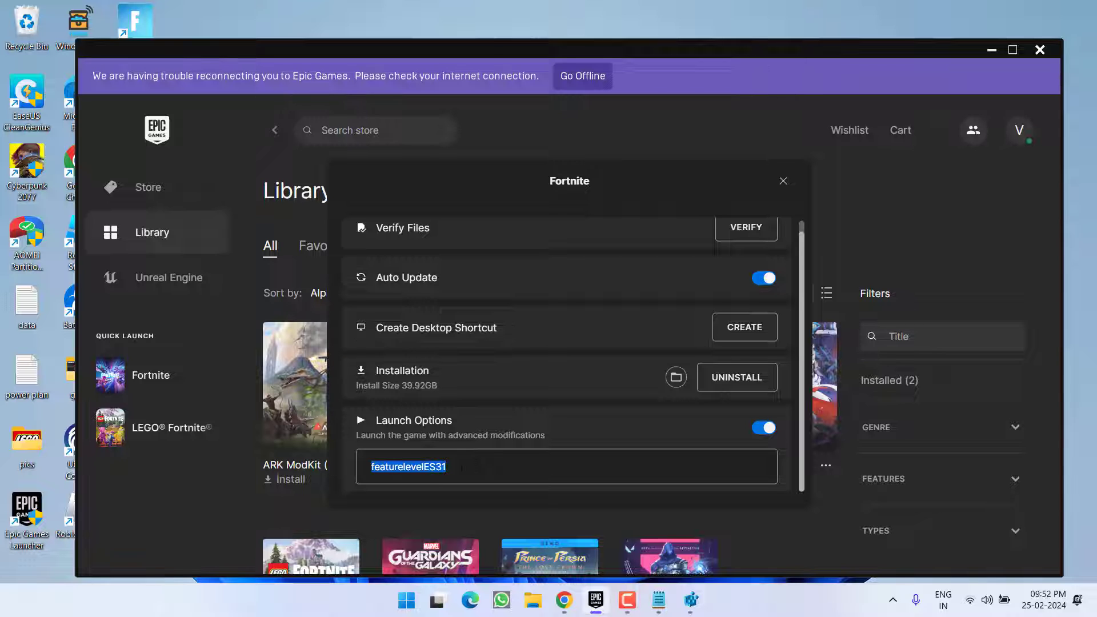
key("BackSpace")
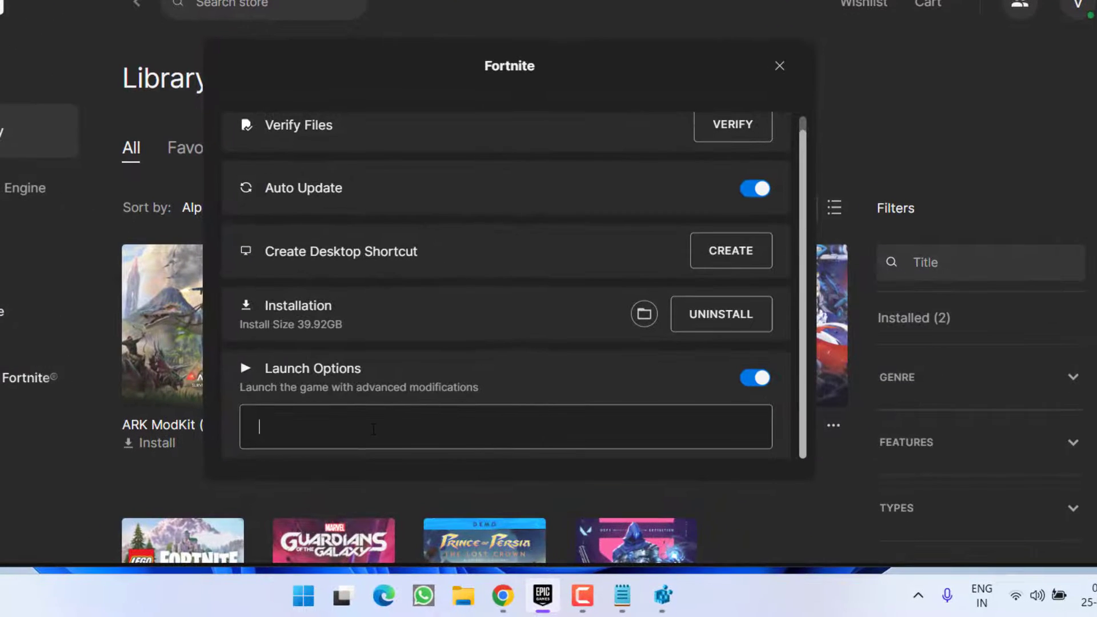
type("-dx11")
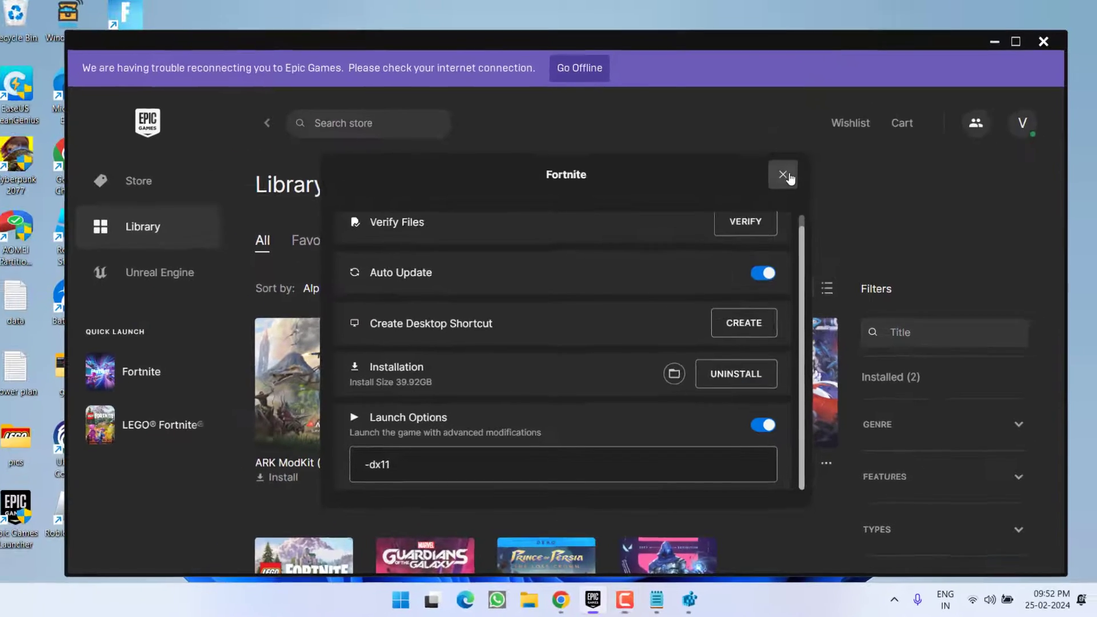
left_click(780, 171)
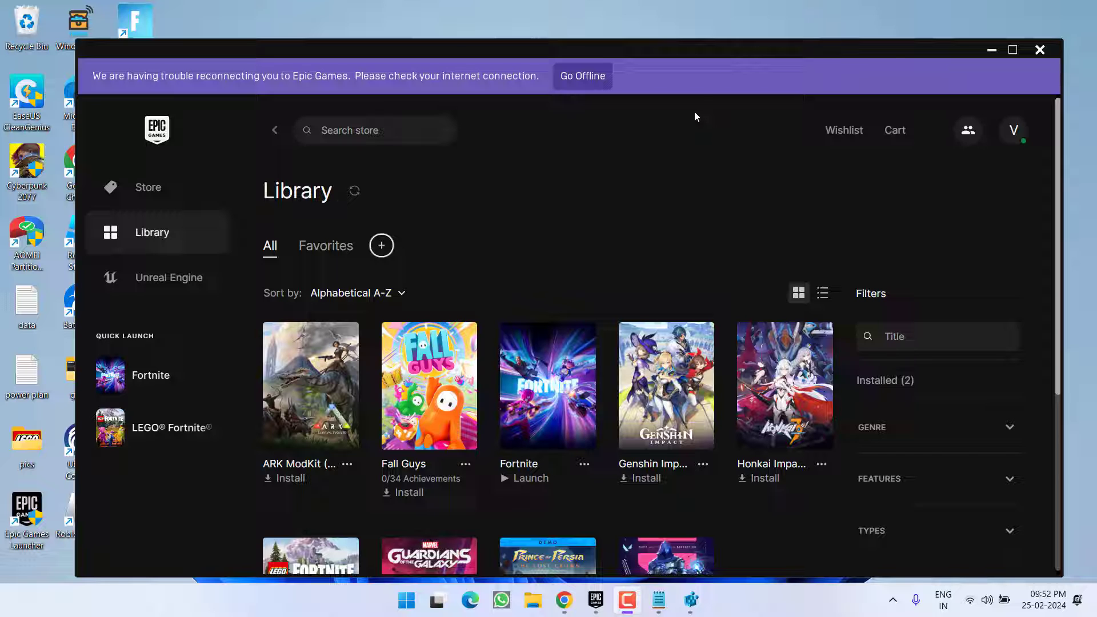
- Find Exploit protection via Start search and begin adding a programme under Programme settings
left_click(991, 50)
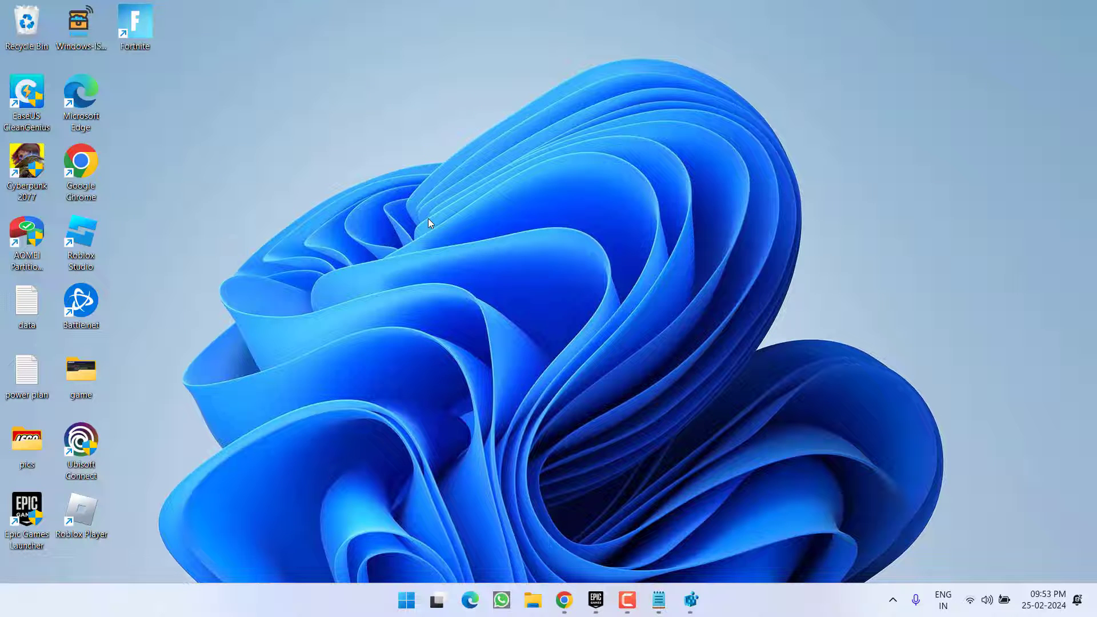
key("super")
type("ex")
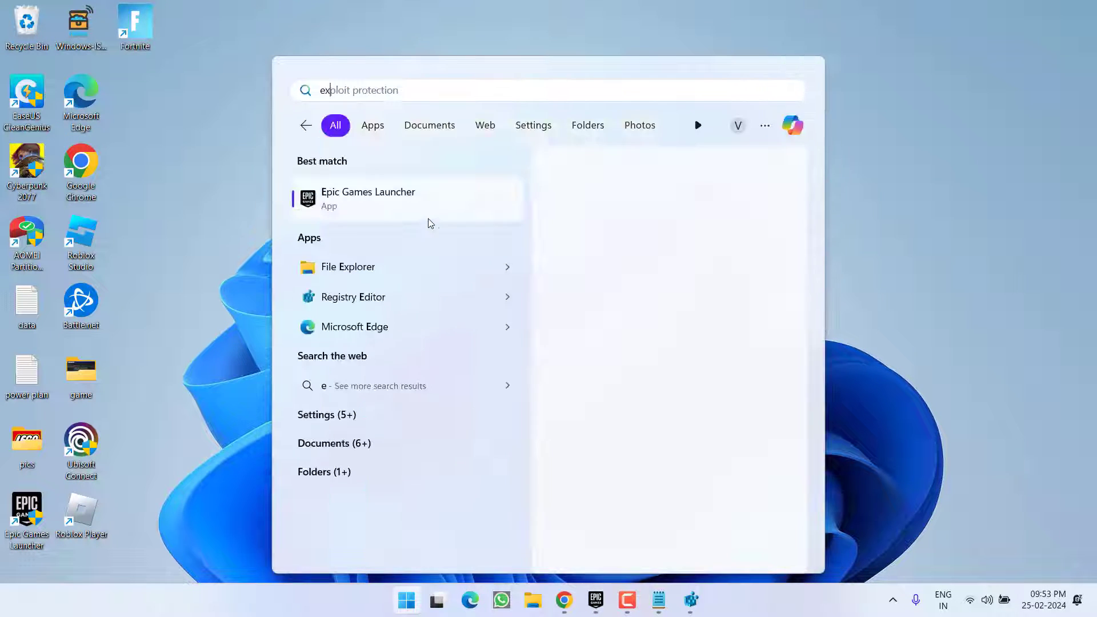
type("ploit")
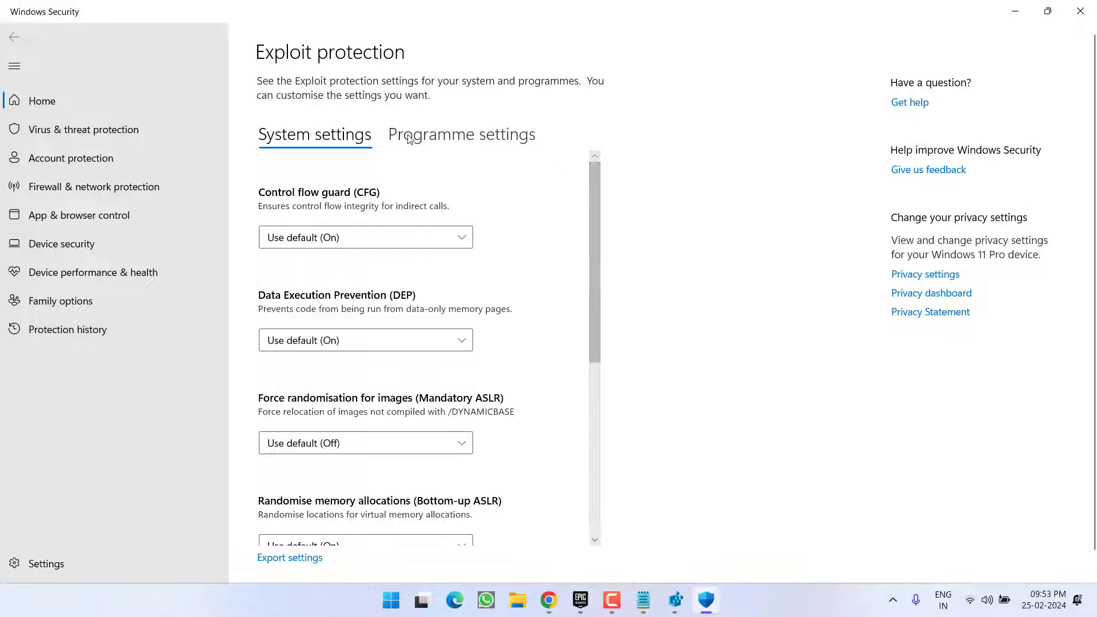
left_click(464, 139)
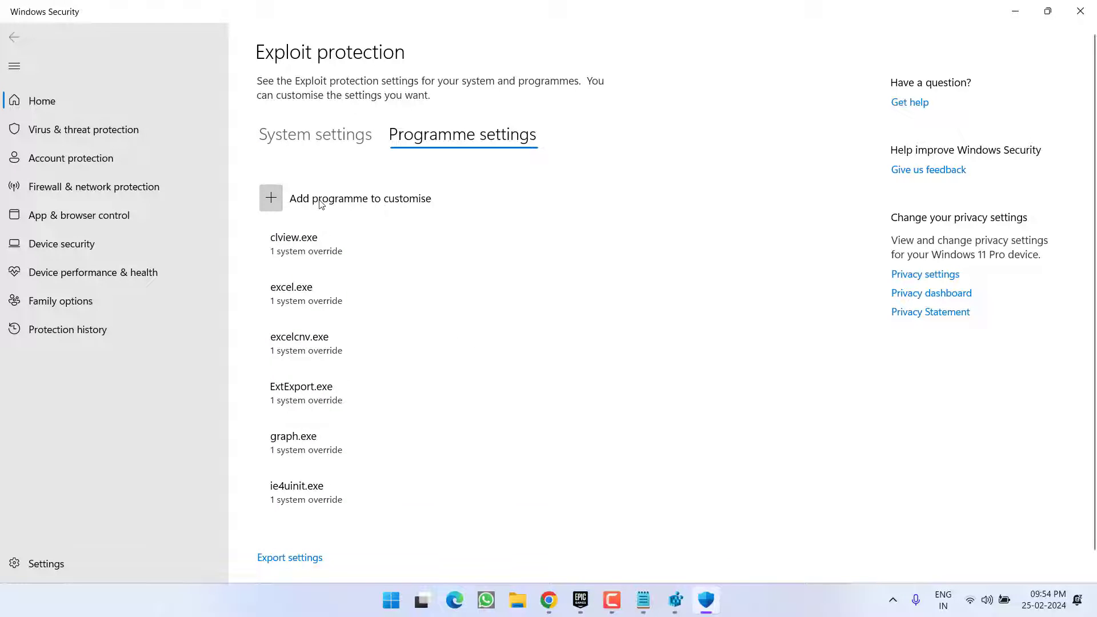
left_click(273, 202)
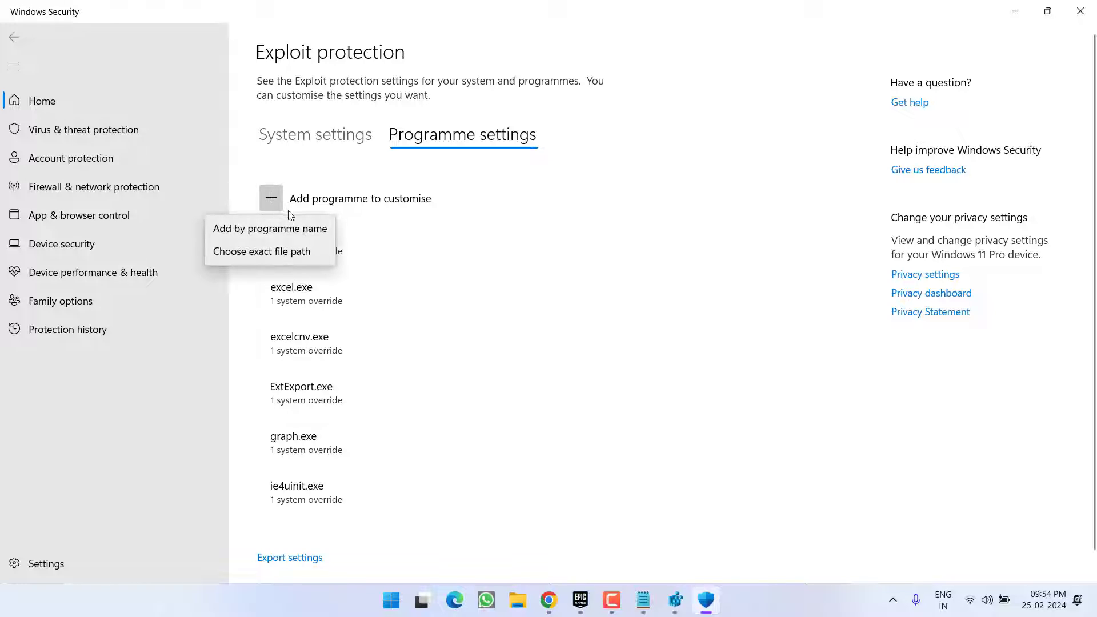
- Choose exact file path and browse into C:\Program Files\Epic Games\Fortnite
left_click(257, 255)
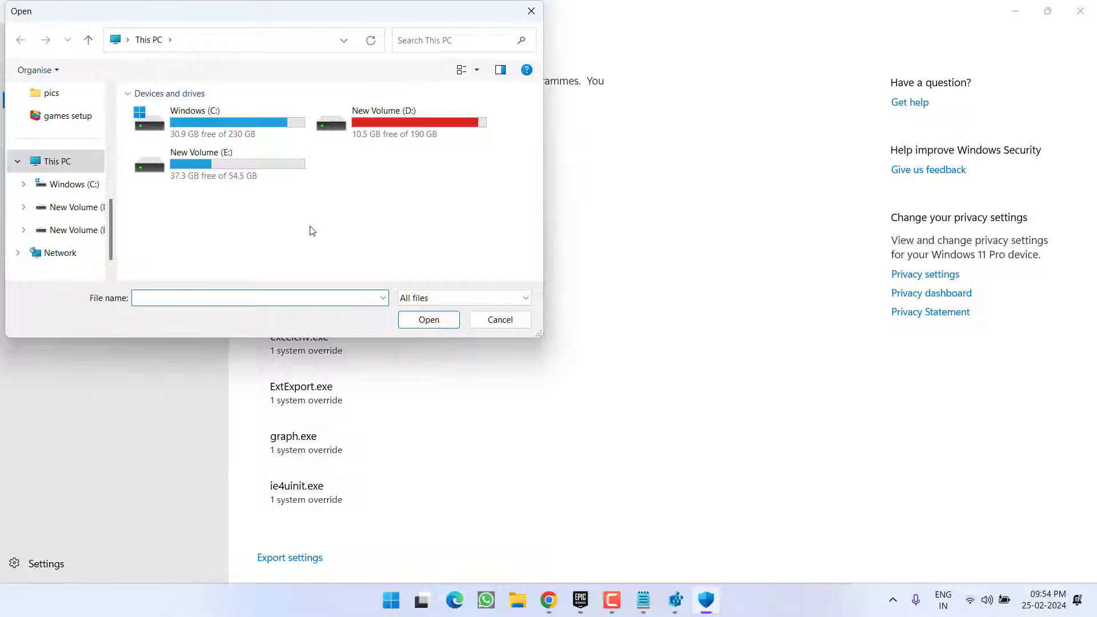
double_click(211, 118)
scroll(146, 232, "down", 2)
double_click(179, 137)
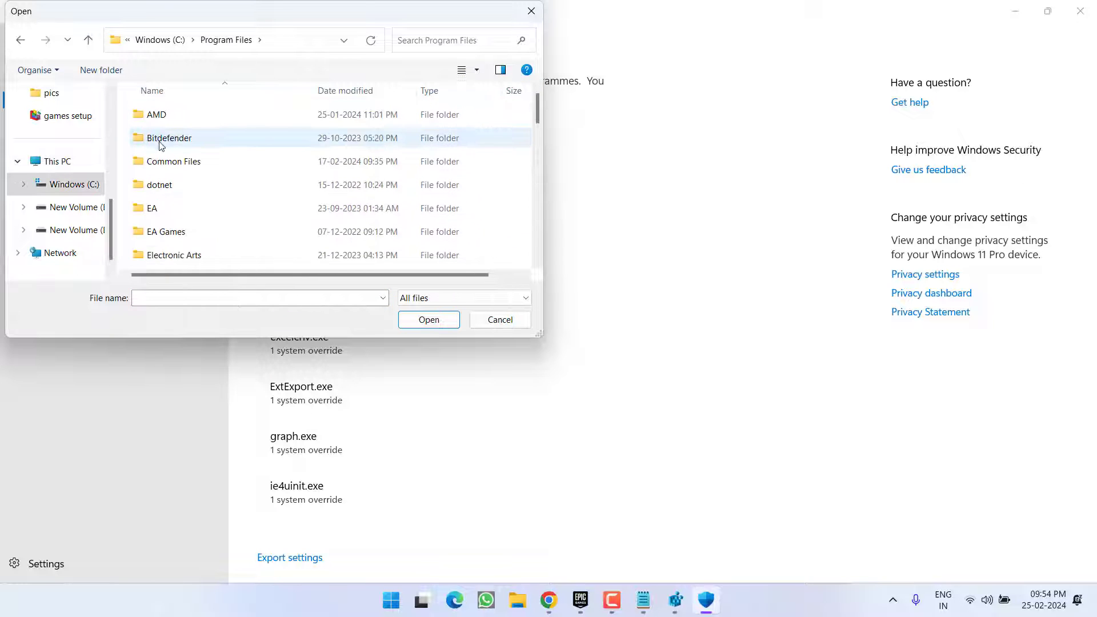
key("e")
scroll(177, 259, "down", 2)
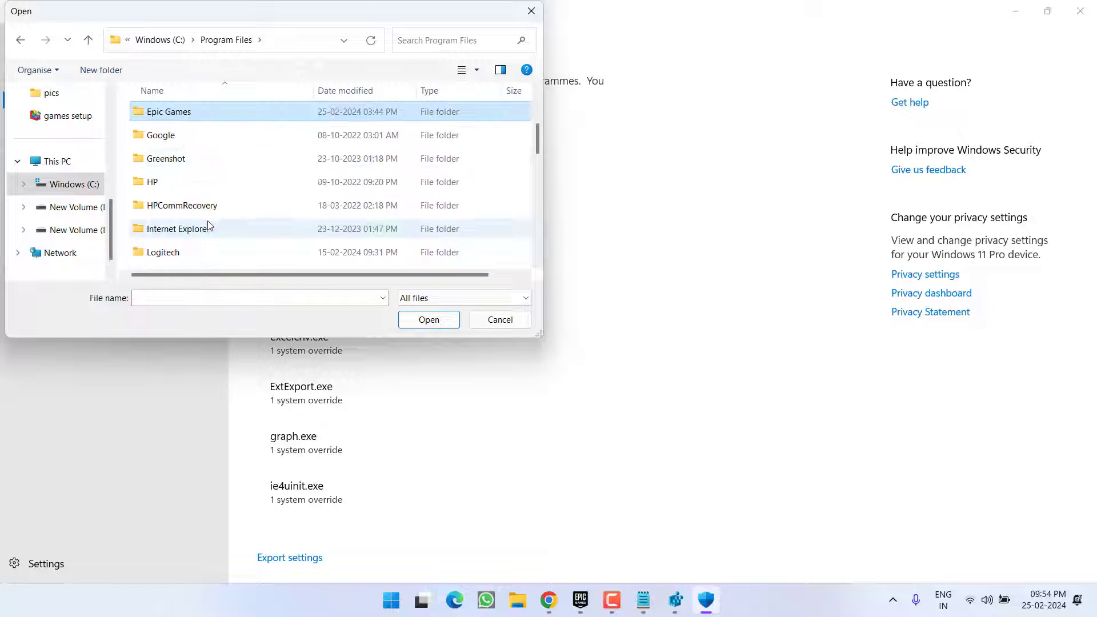
double_click(163, 115)
double_click(160, 120)
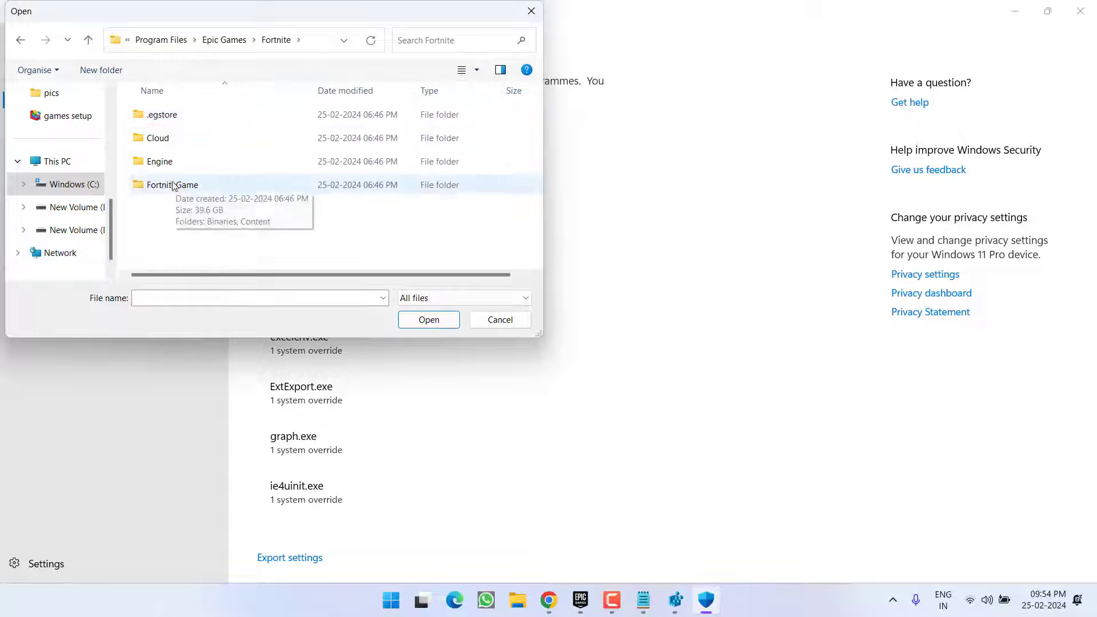
- Continue into FortniteGame\Binaries\Win64 and select FortniteClient-Win64-Shipping as the file
double_click(173, 184)
double_click(165, 123)
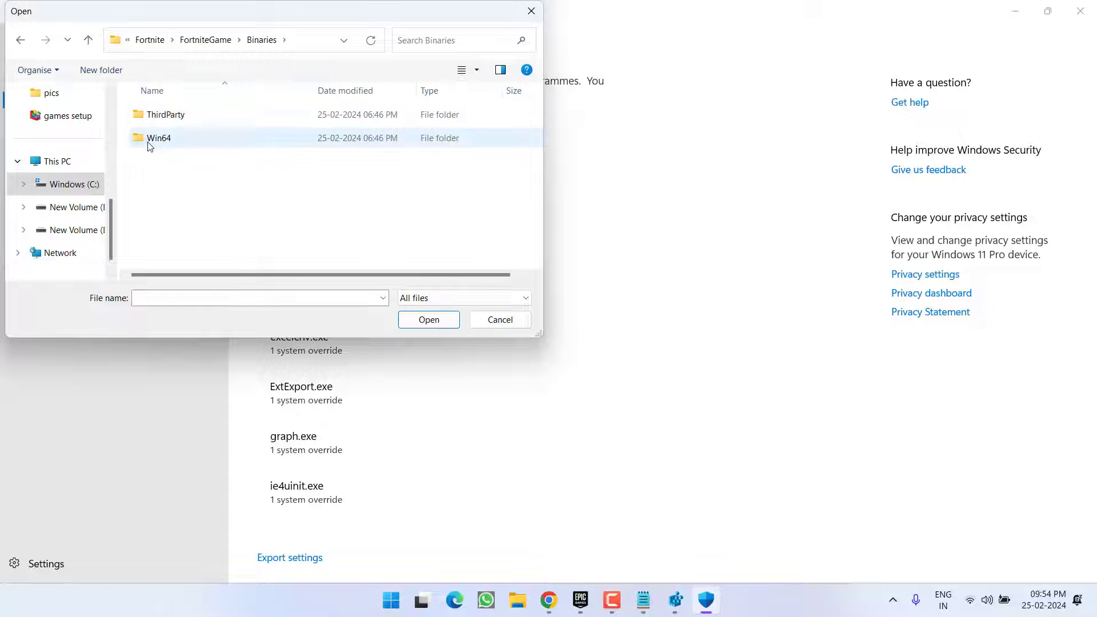
double_click(160, 144)
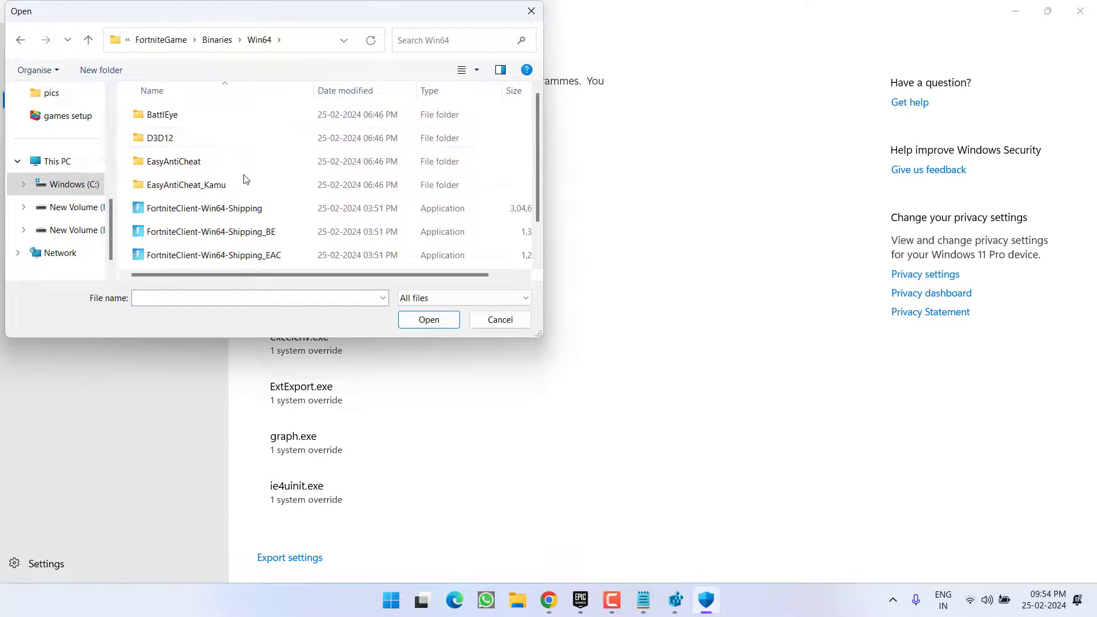
scroll(249, 180, "down", 1)
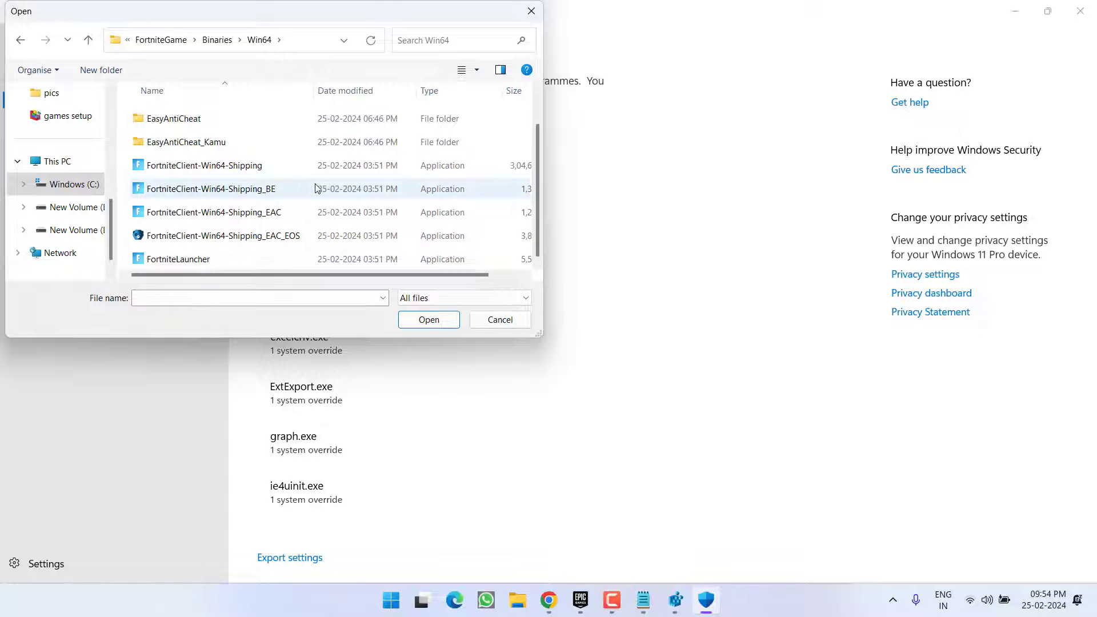
left_click(257, 260)
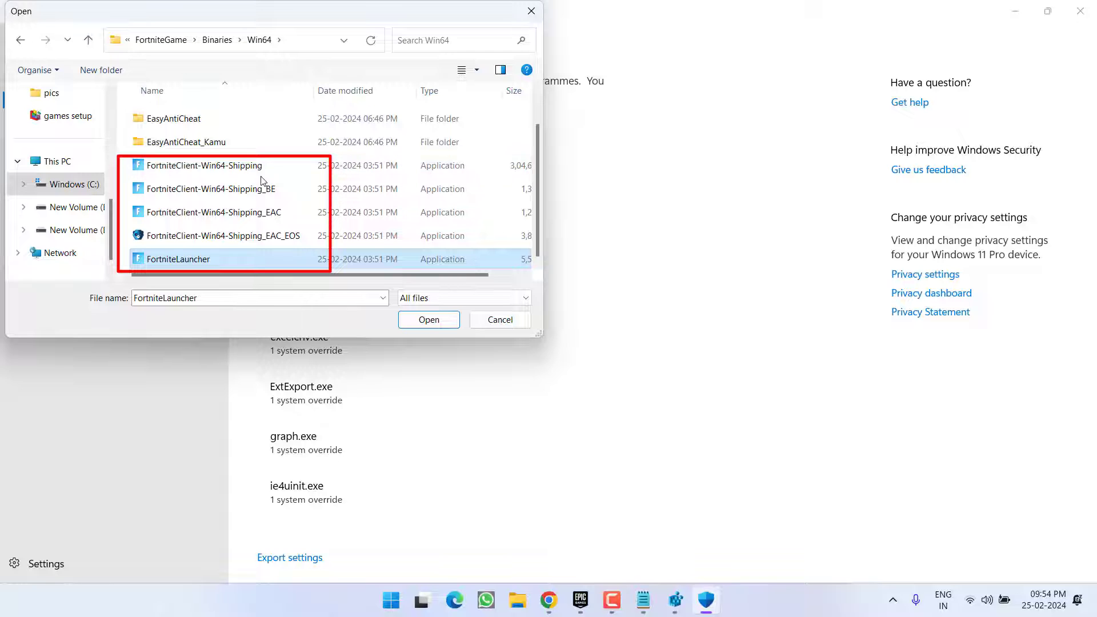
left_click(238, 169)
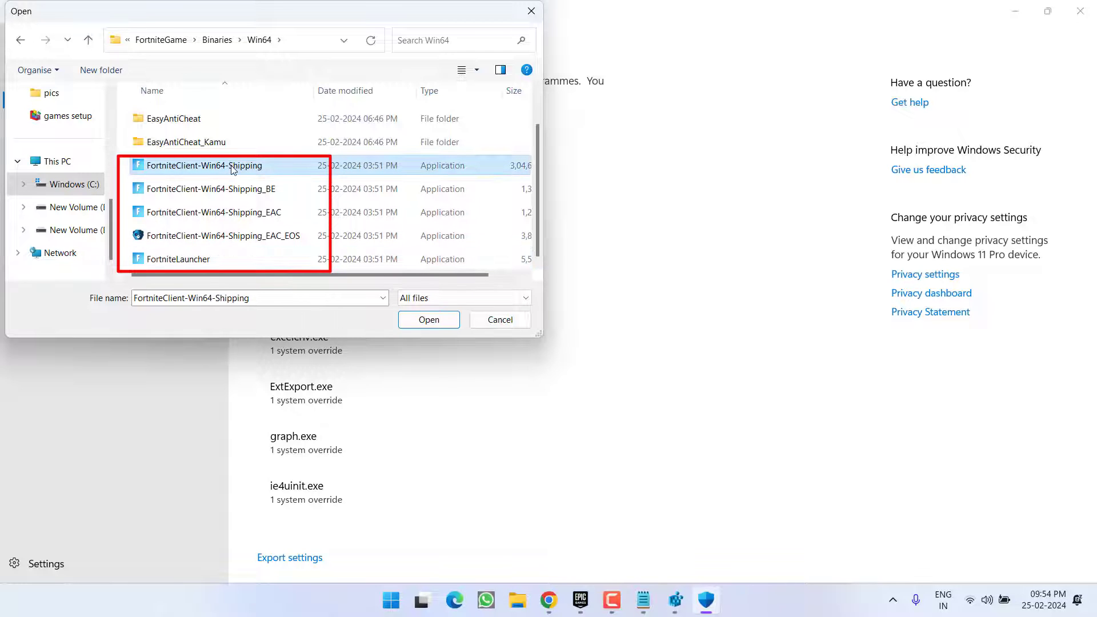
- Add FortniteClient-Win64-Shipping.exe with Control flow guard overridden to Off, applied with UAC approval
left_click(429, 319)
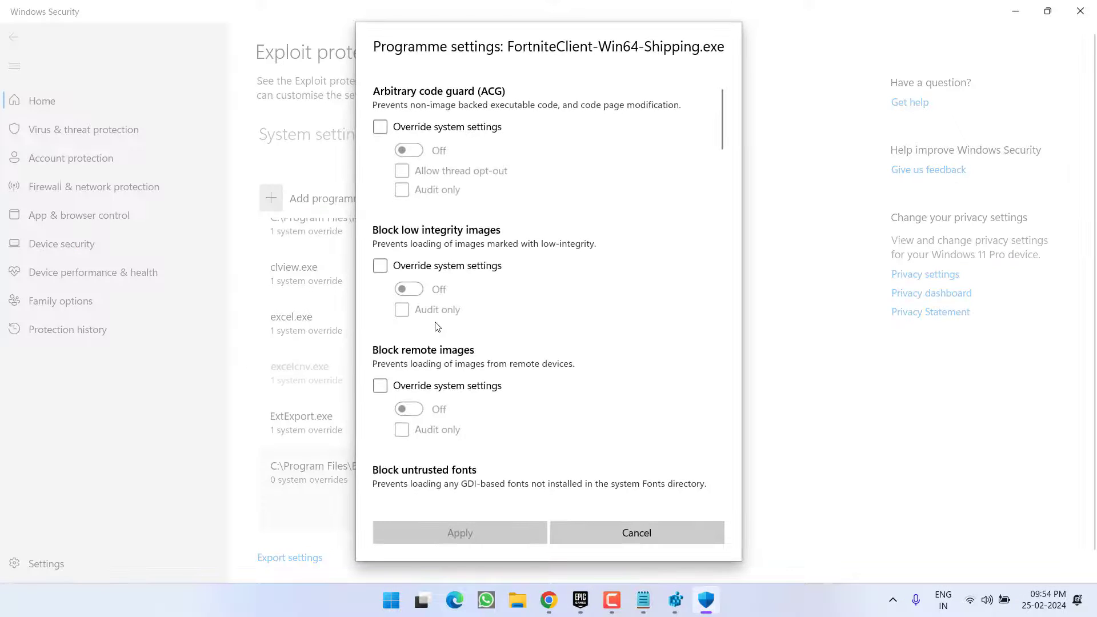
scroll(522, 308, "down", 5)
scroll(539, 317, "down", 5)
scroll(541, 318, "up", 5)
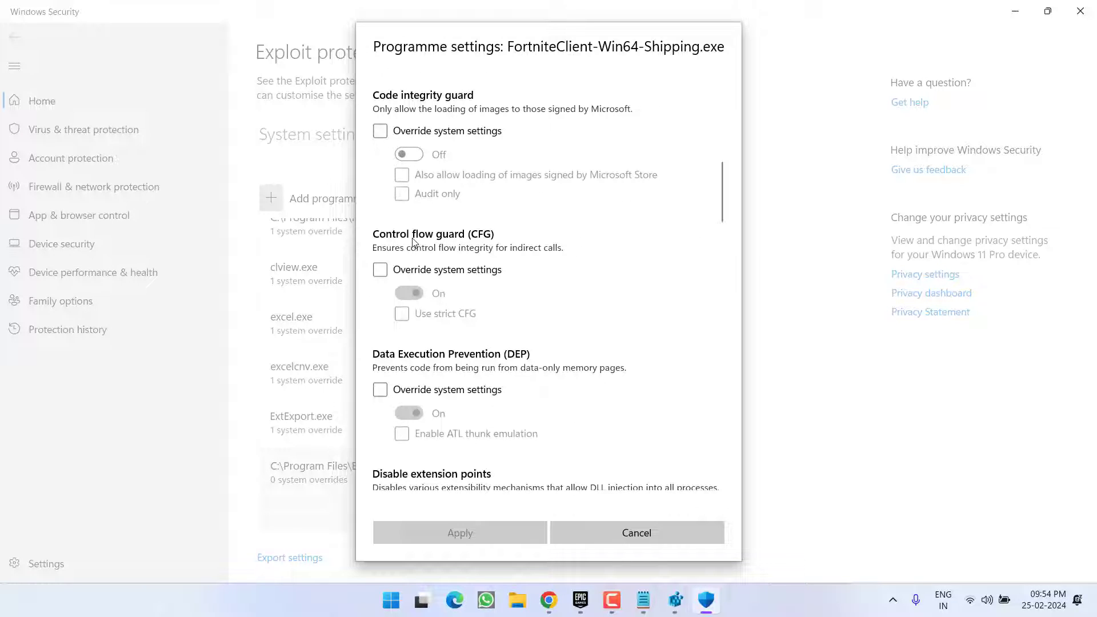
left_click(380, 271)
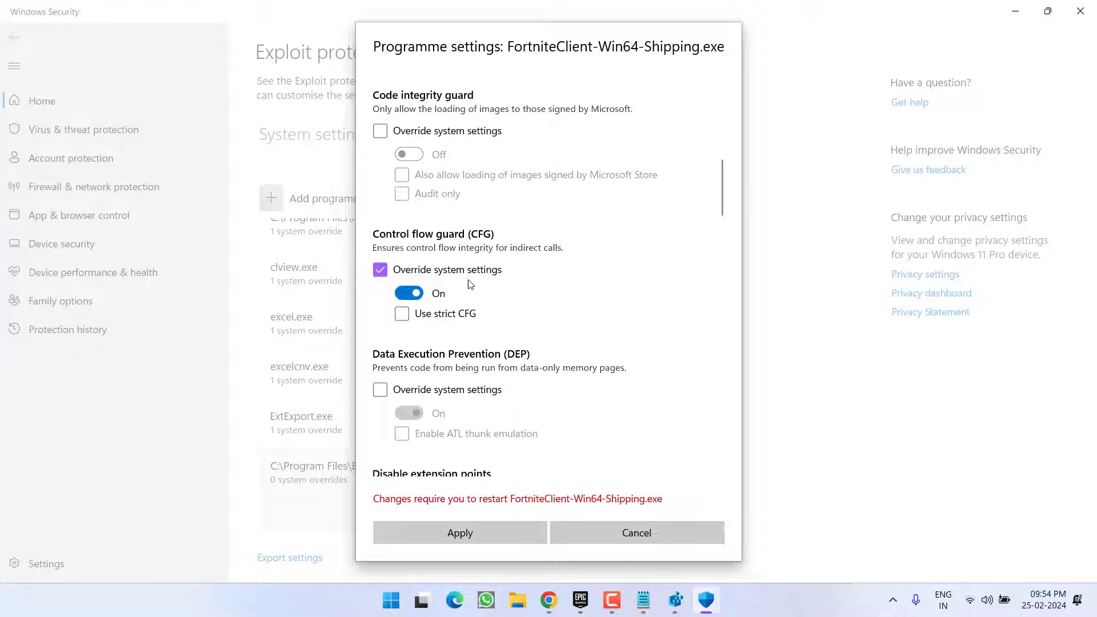
left_click(407, 294)
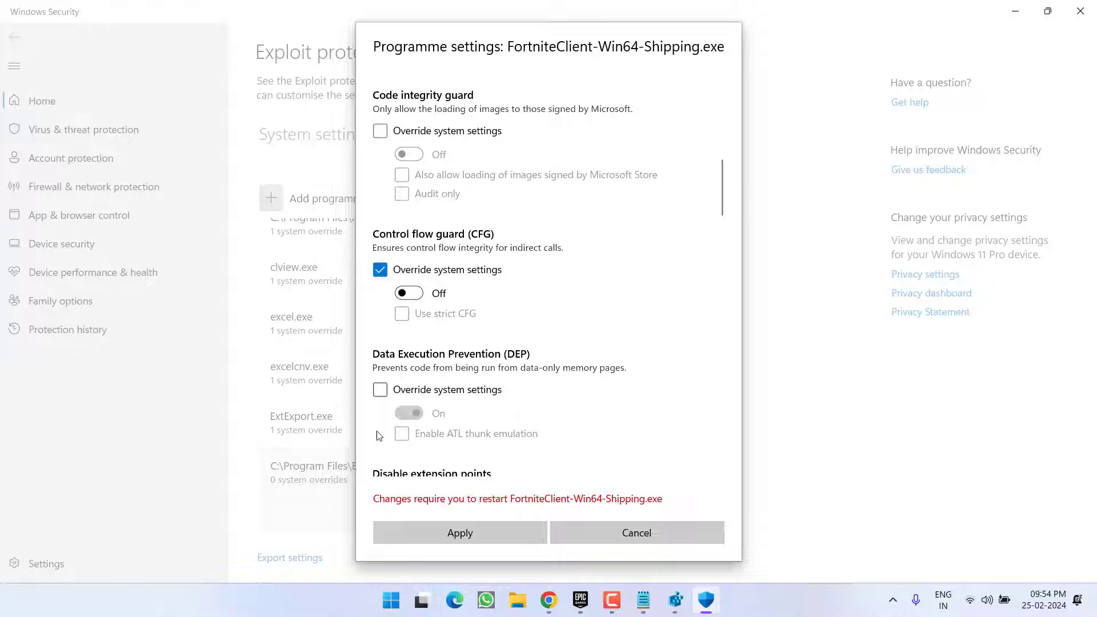
left_click(467, 534)
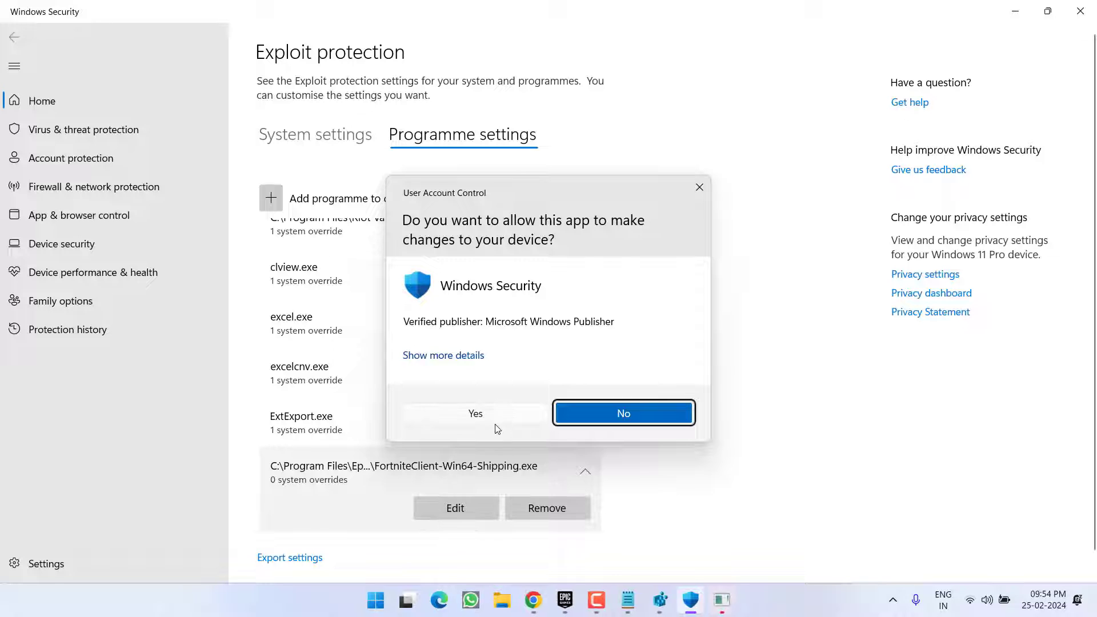
left_click(503, 421)
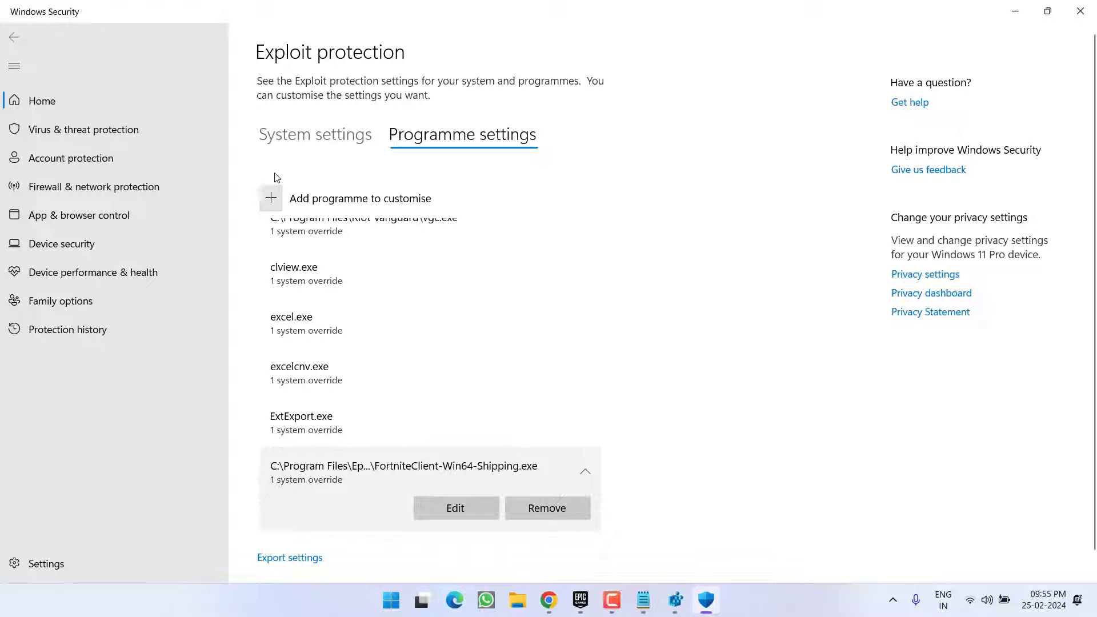
- Add FortniteLauncher from the Win64 folder as a second programme by exact file path
left_click(271, 198)
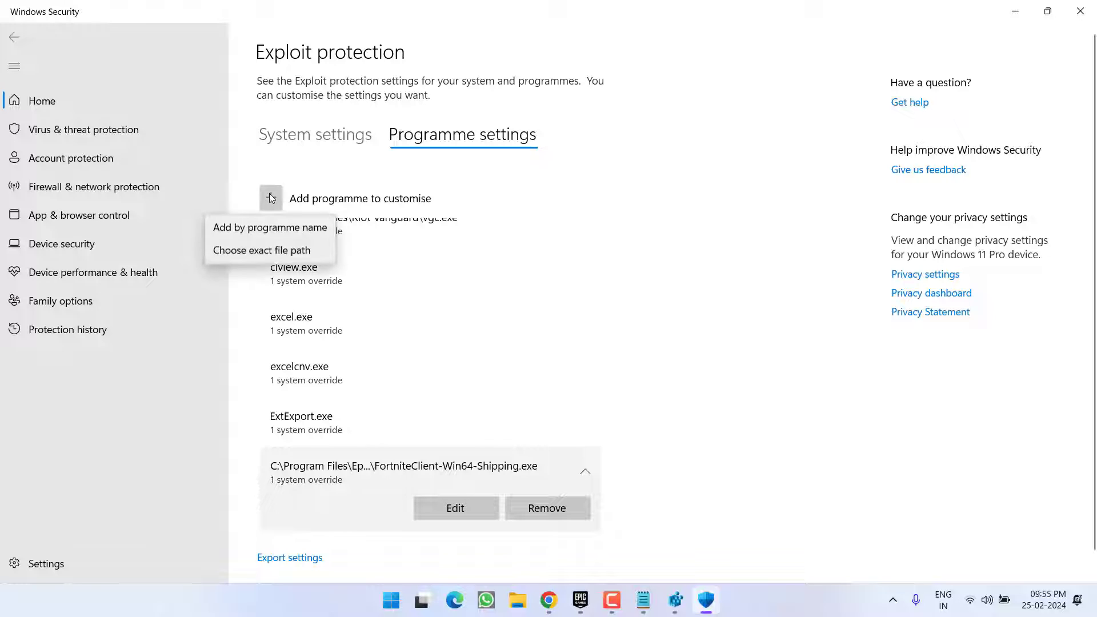
left_click(256, 249)
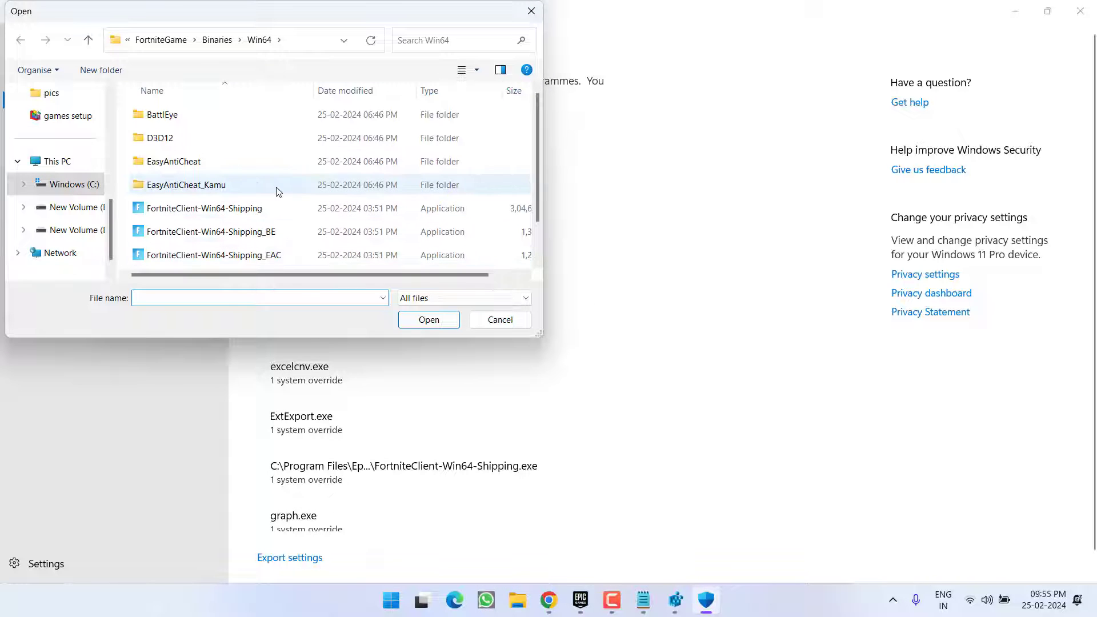
left_click(257, 232)
scroll(275, 213, "down", 1)
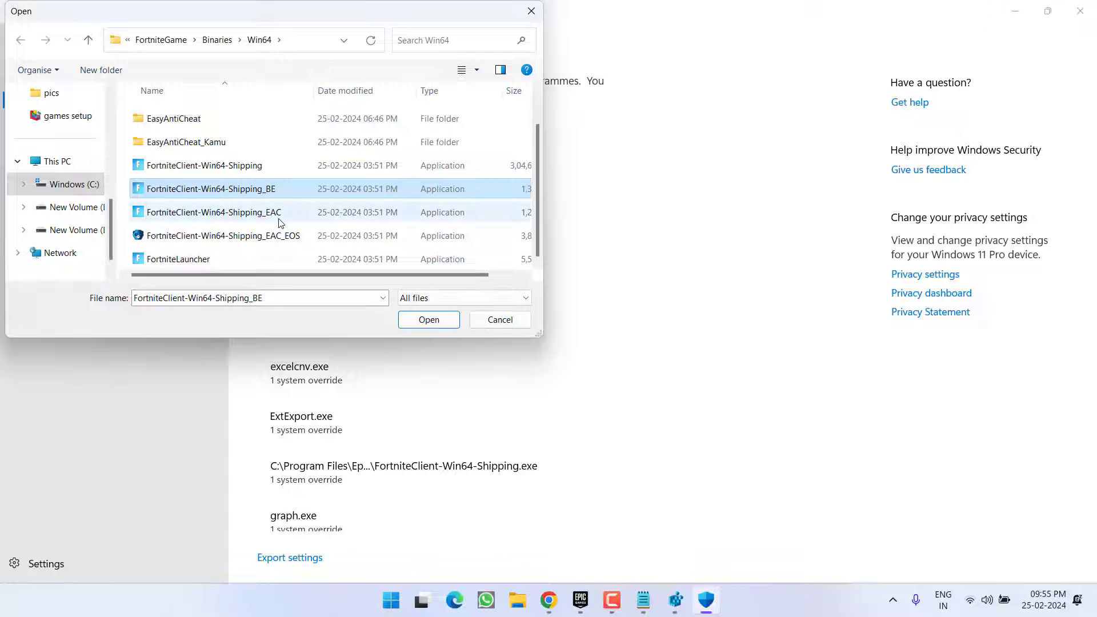
left_click(164, 262)
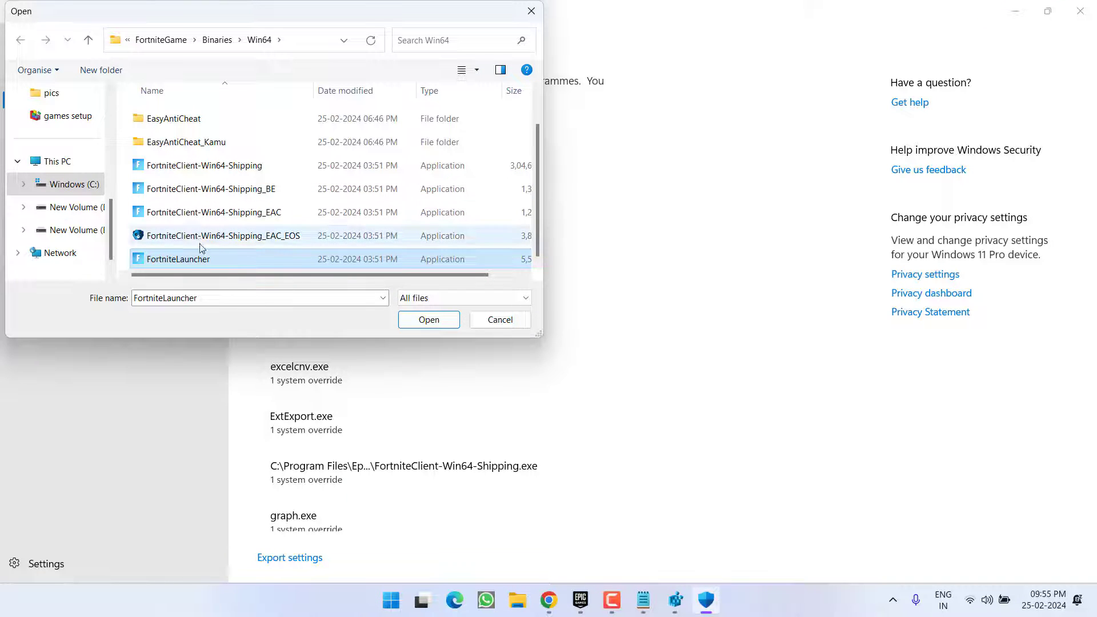
double_click(182, 256)
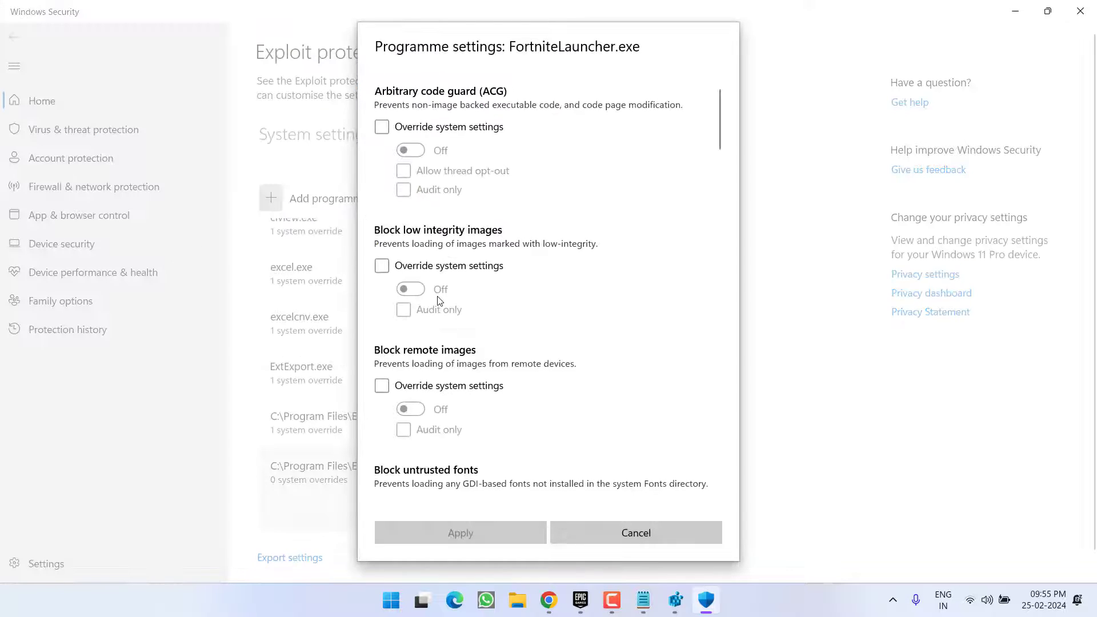
scroll(438, 299, "down", 5)
scroll(438, 299, "down", 3)
scroll(409, 315, "down", 3)
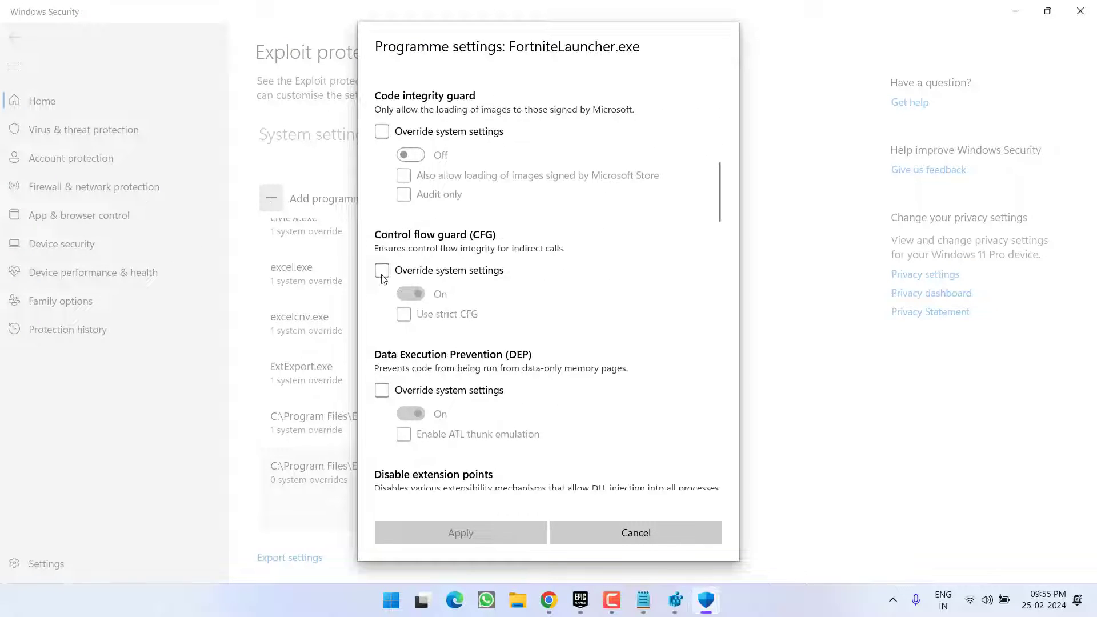
- Override its Control flow guard to Off, apply with UAC approval, and minimise Windows Security
left_click(382, 274)
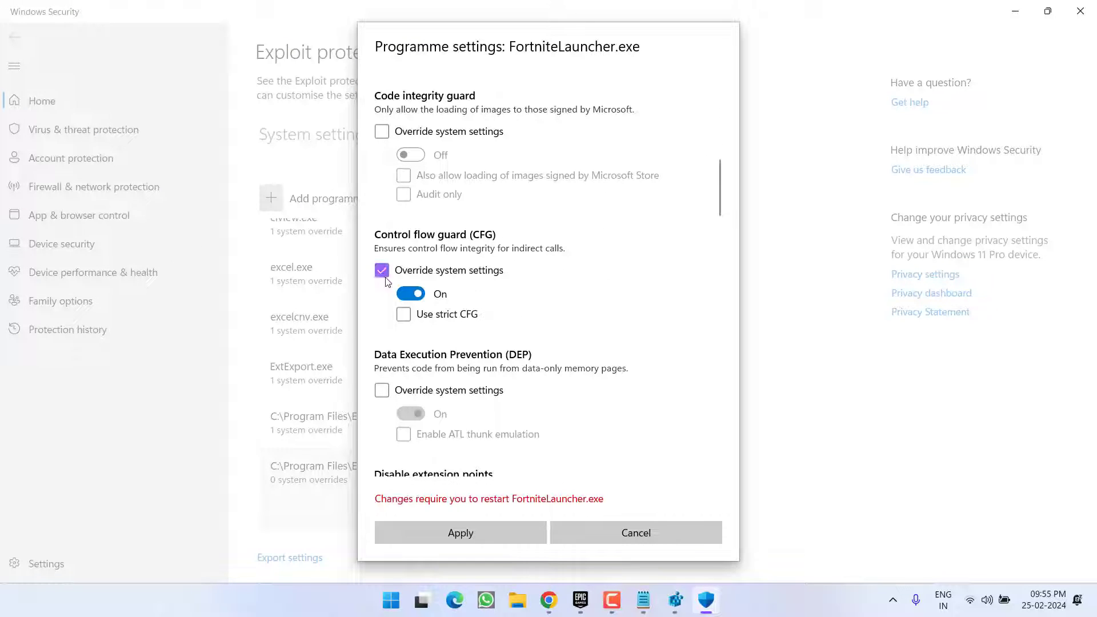
left_click(413, 297)
left_click(481, 533)
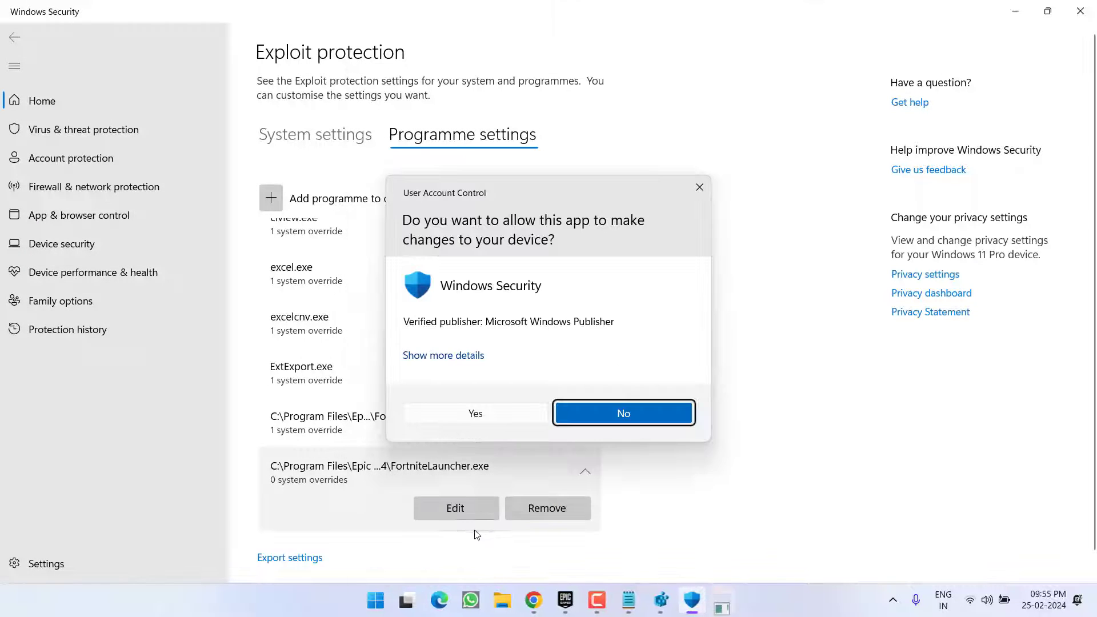
left_click(485, 411)
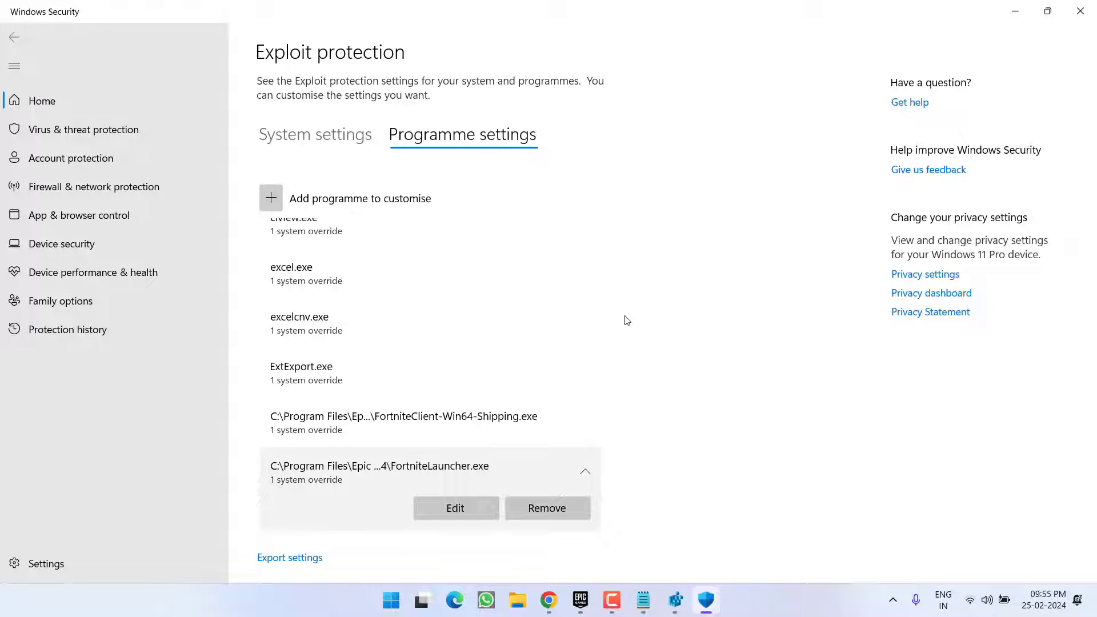
left_click(1006, 11)
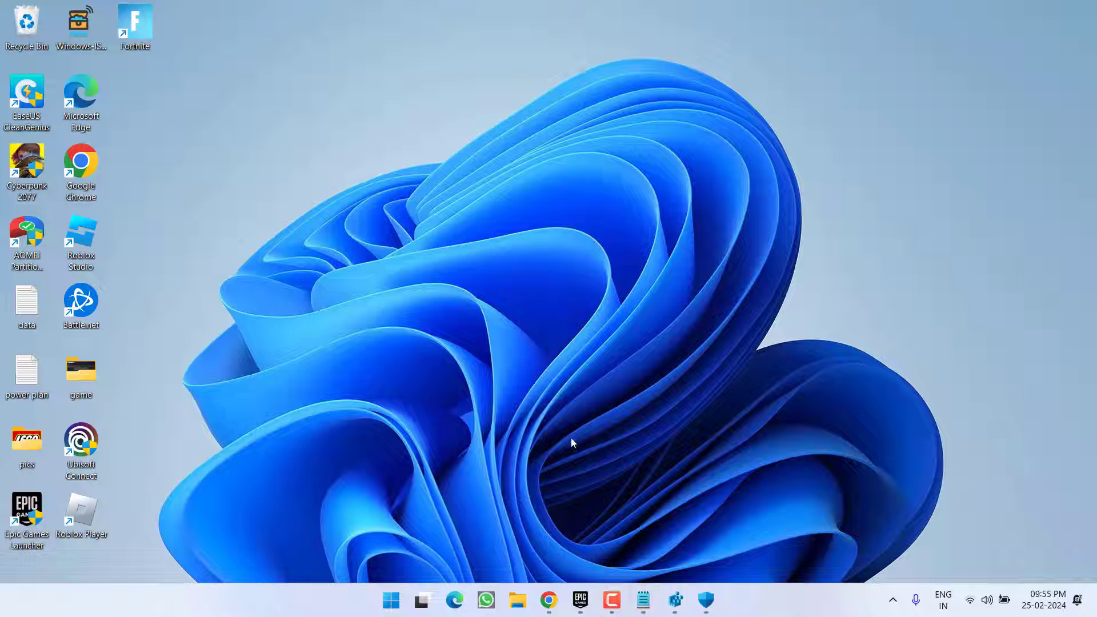
- Download the DDU 18.0.7.2 zip from the guru3D EU mirror, saving it to the Desktop
left_click(548, 598)
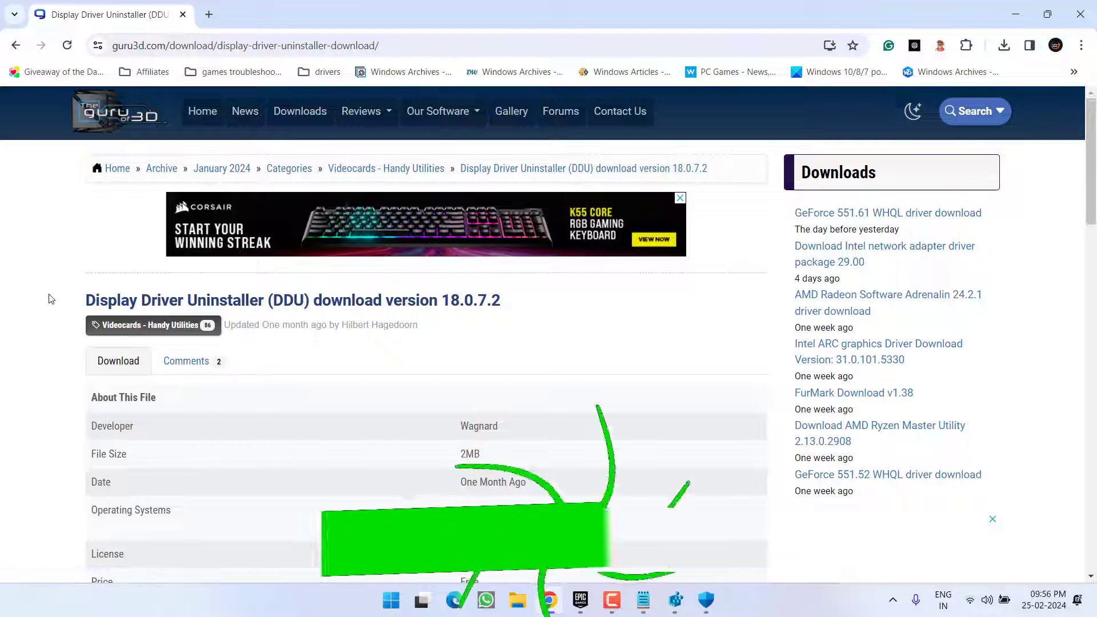
left_click_drag(48, 301, 526, 310)
scroll(597, 337, "down", 3)
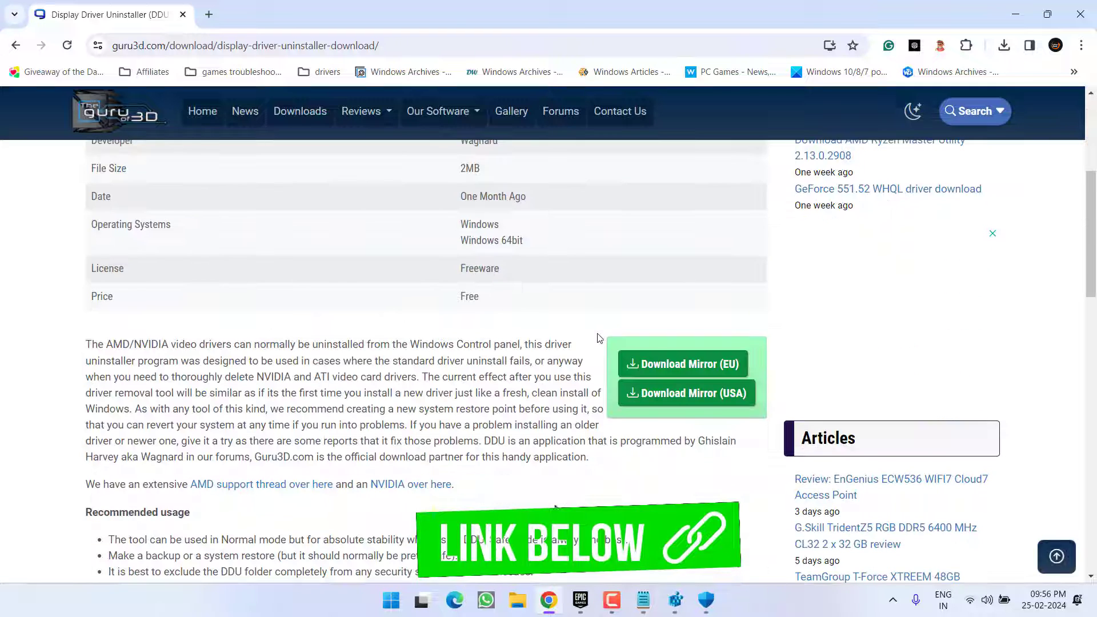
left_click(664, 363)
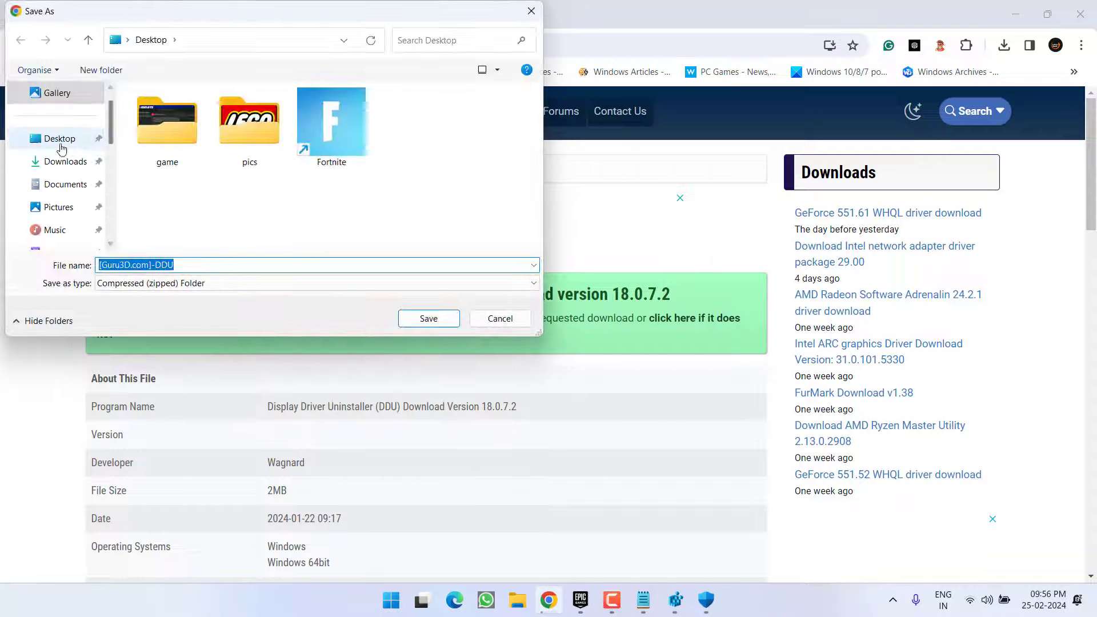
left_click(34, 140)
left_click(427, 320)
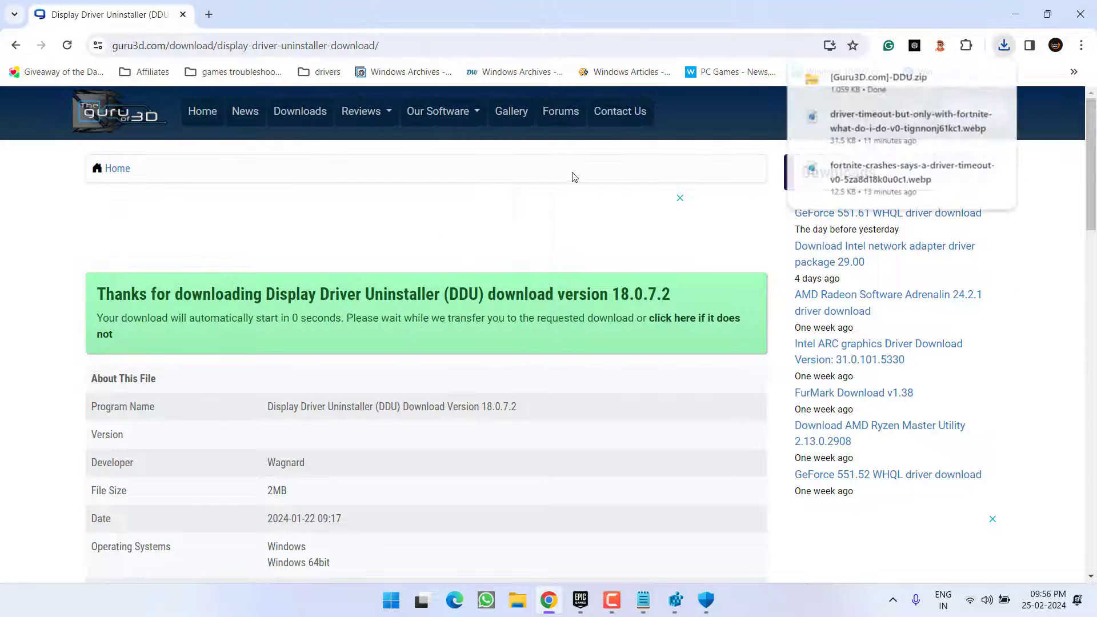
- Copy the DDU zip contents to the desktop and extract the self-extracting archive there
left_click(1025, 14)
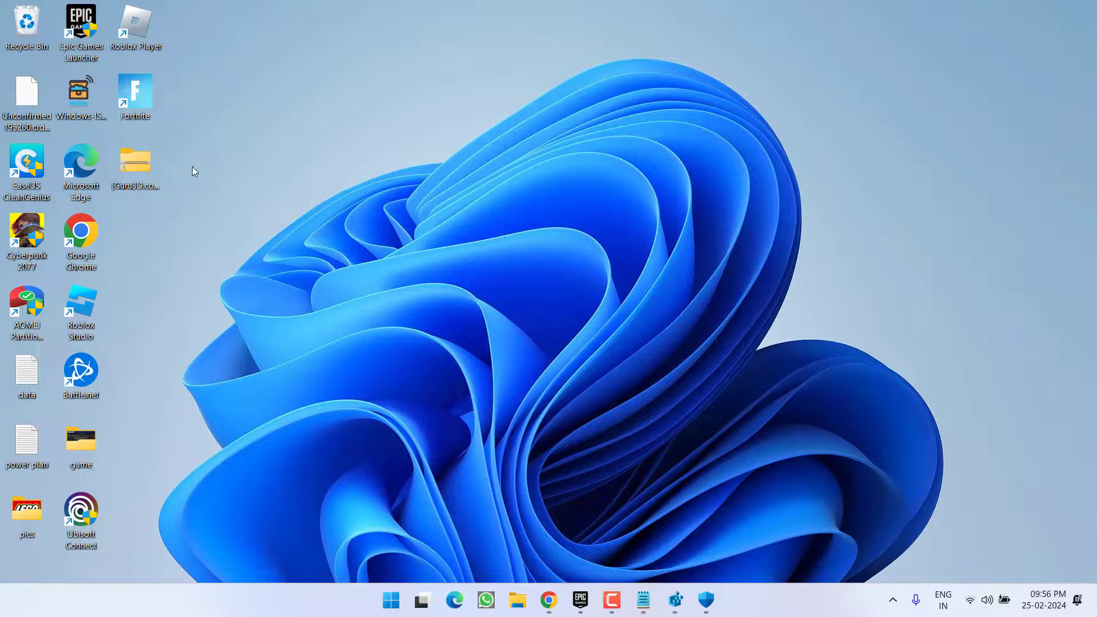
double_click(147, 169)
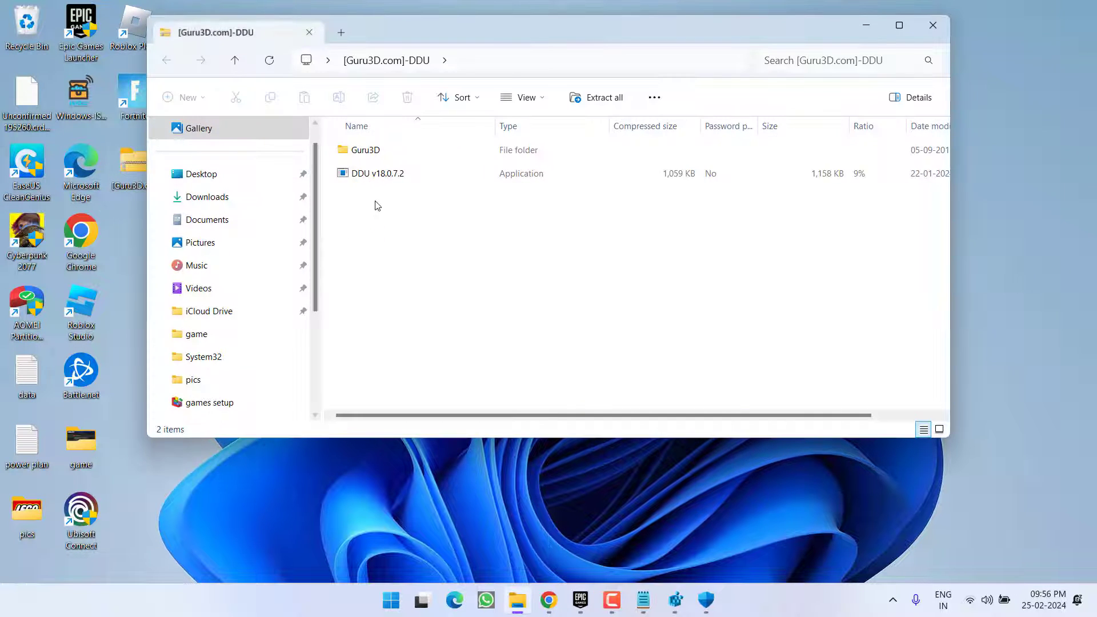
mouse_move(375, 208)
left_mouse_down()
mouse_move(373, 152)
mouse_move(275, 486)
left_mouse_up()
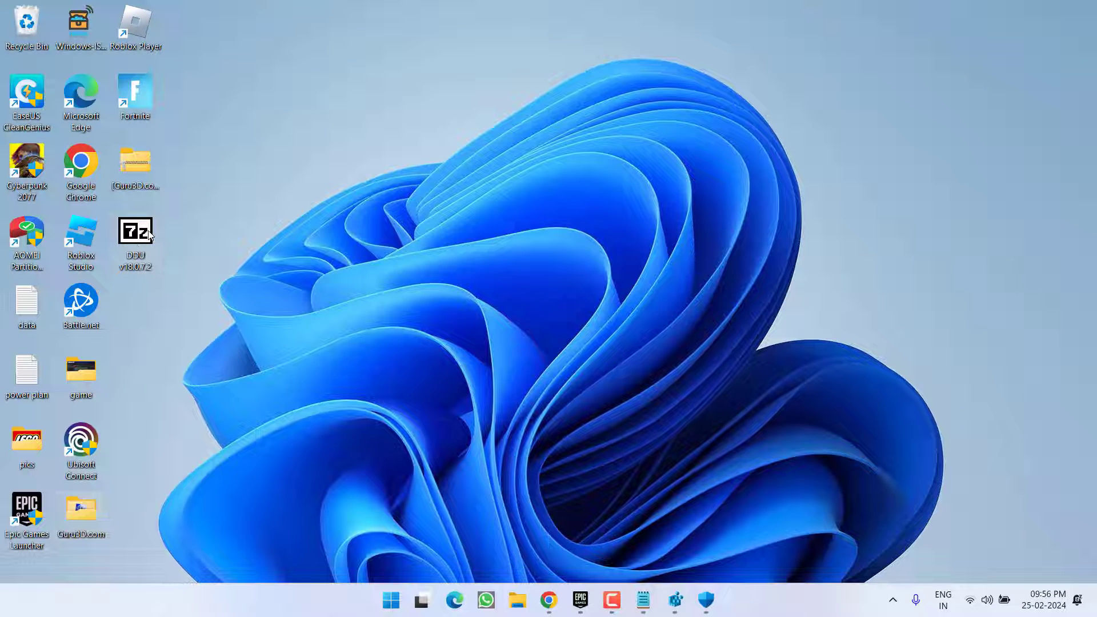
double_click(138, 233)
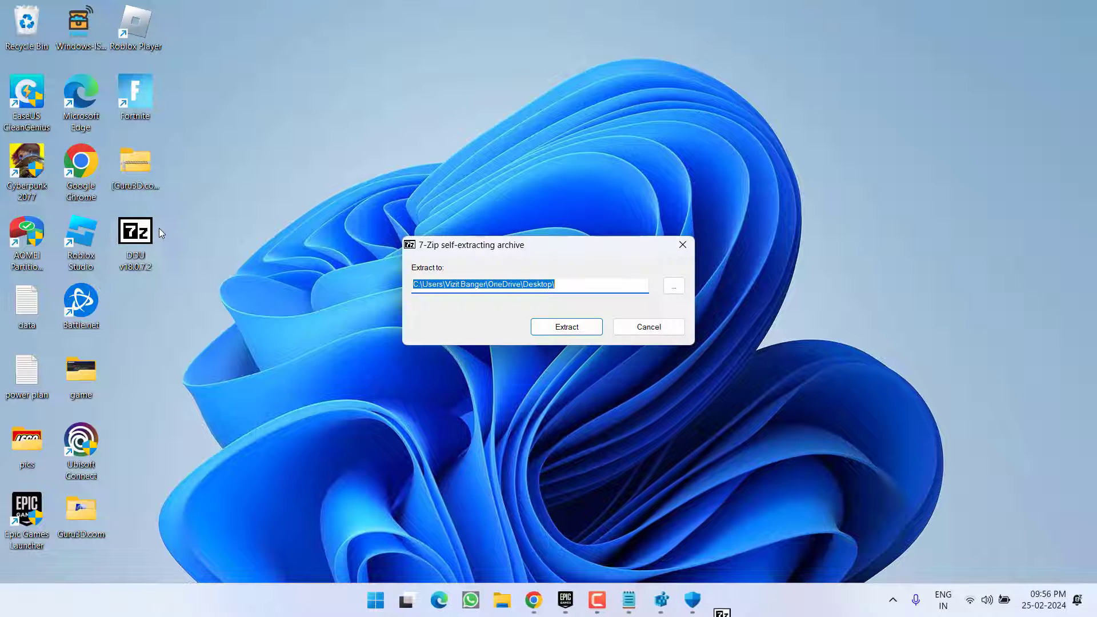
left_click(549, 330)
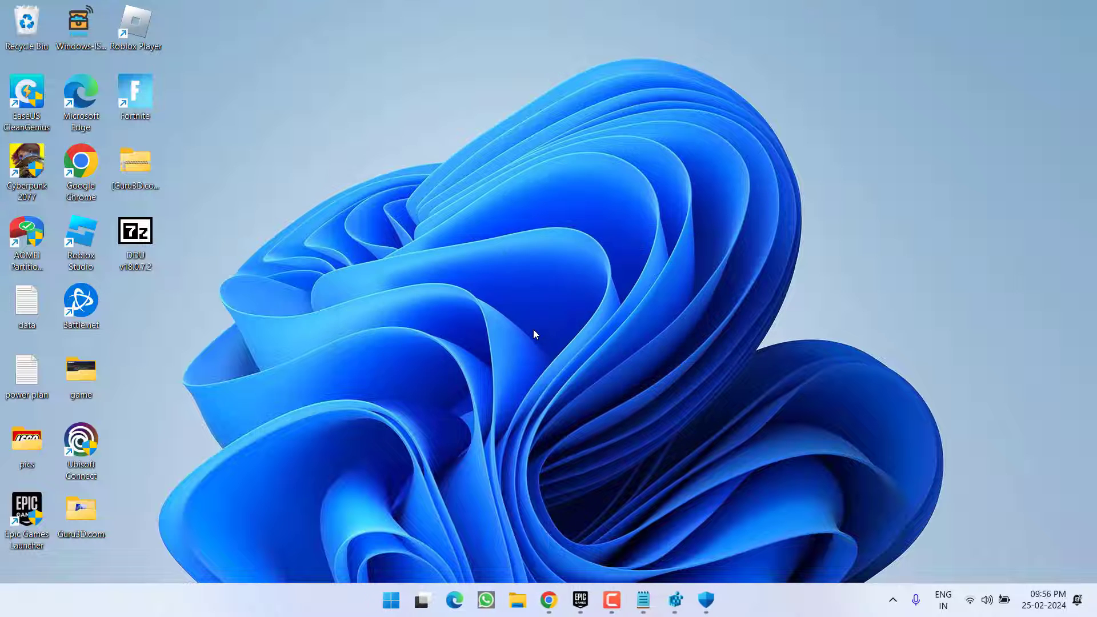
- Run Display Driver Uninstaller from the DDU v18.0.7.2 folder as administrator
double_click(131, 301)
left_click(424, 176)
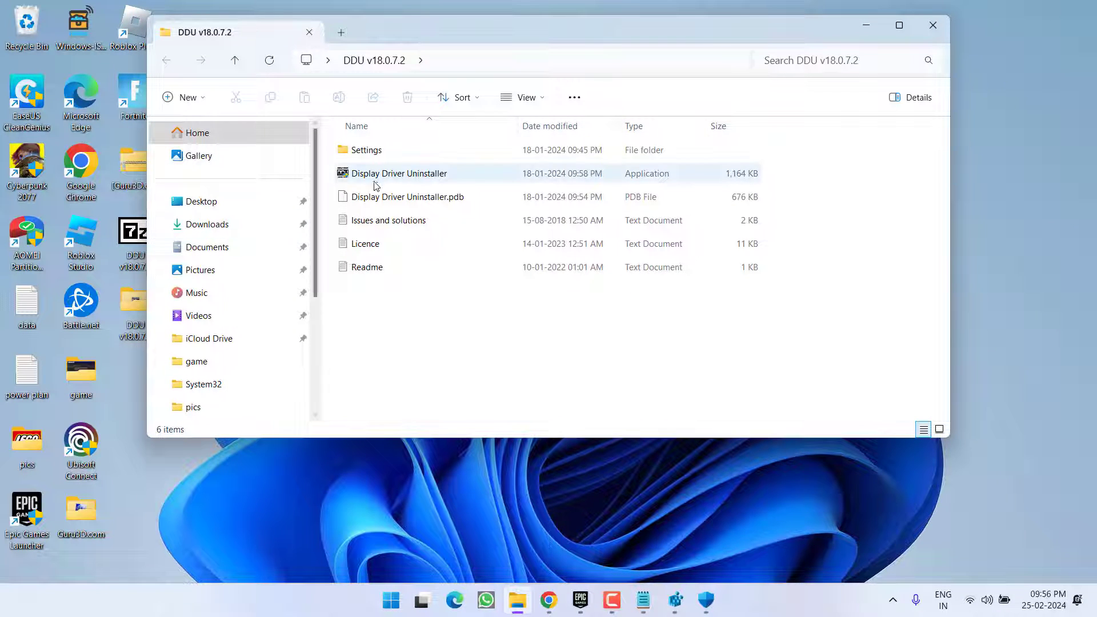
right_click(405, 176)
left_click(493, 267)
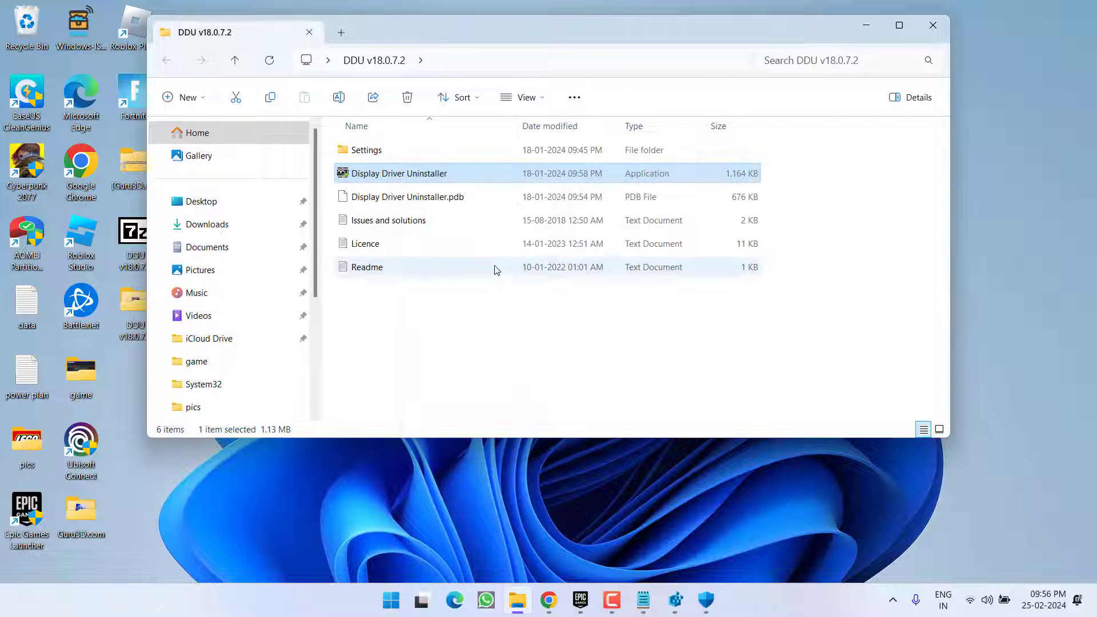
- Allow DDU through UAC and dismiss the update, support, first-launch and Safe Mode notices
left_click(492, 381)
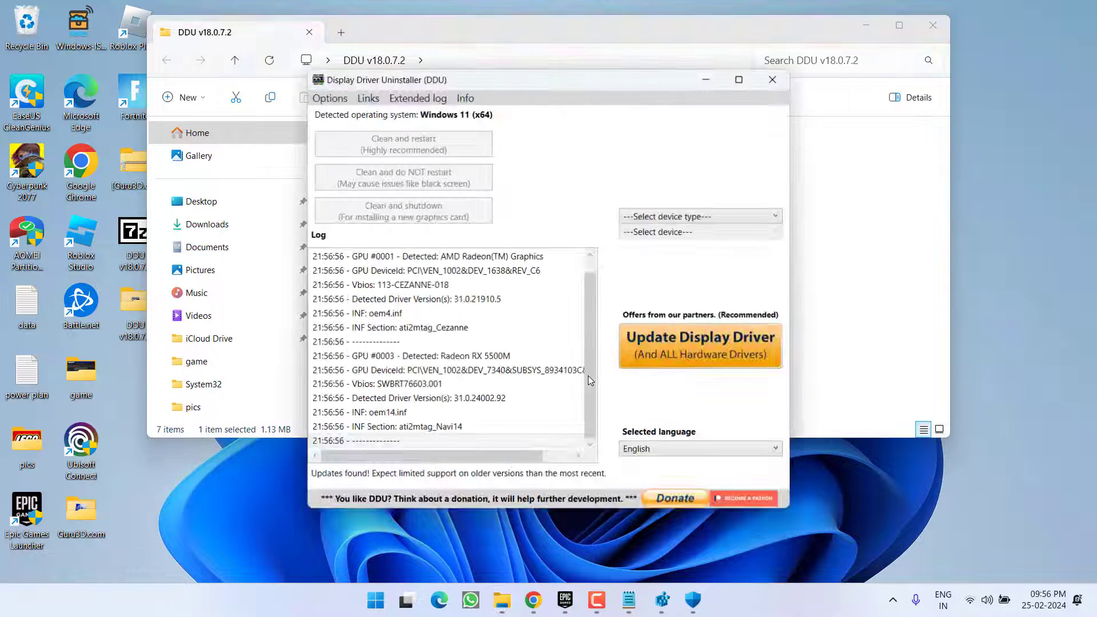
left_click(500, 350)
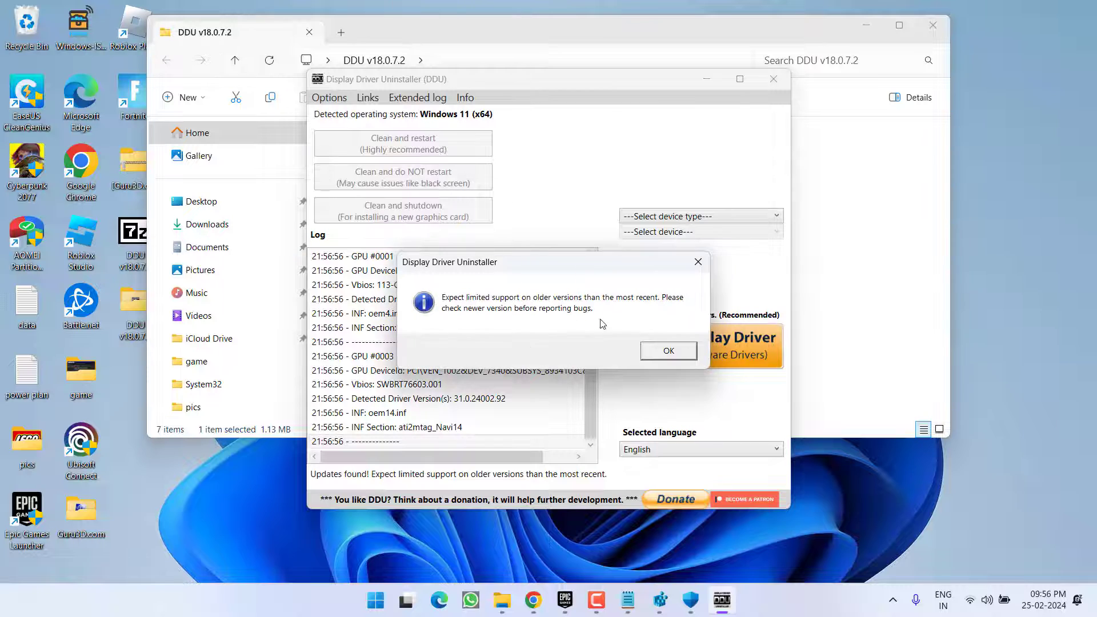
left_click(665, 349)
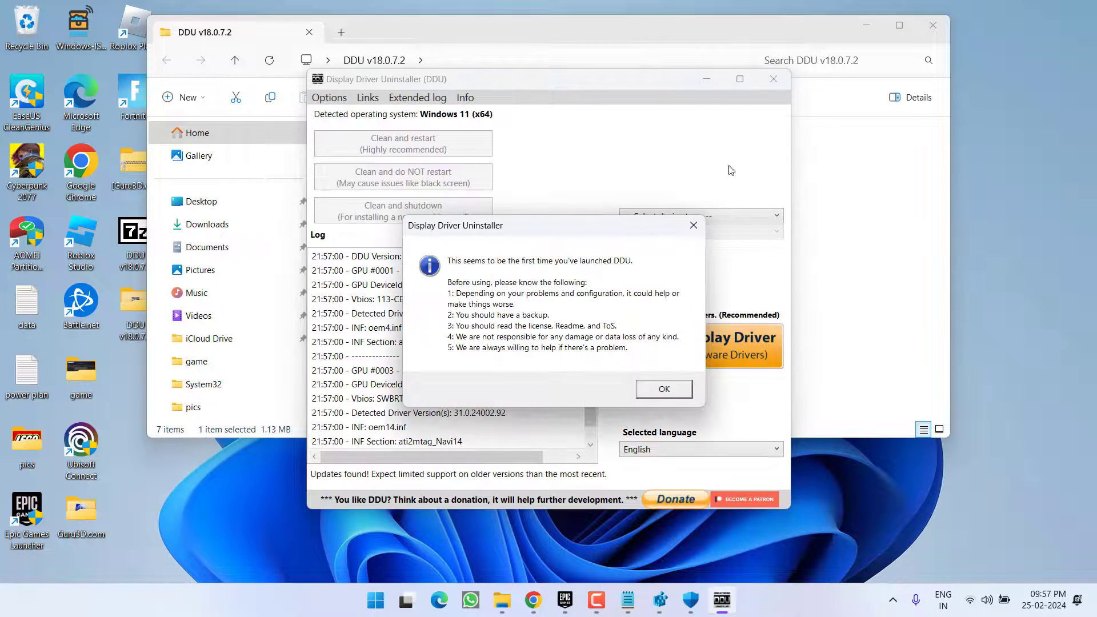
left_click(664, 390)
left_click(714, 552)
left_click(656, 356)
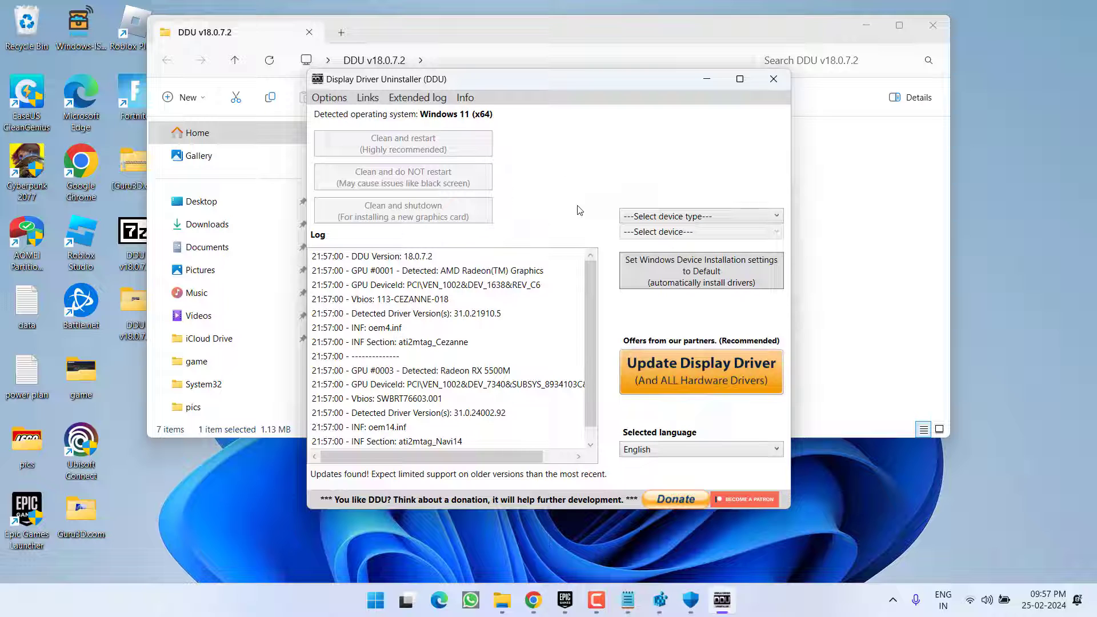
- Set the device type to GPU with AMD detected, then close Display Driver Uninstaller
left_click(756, 218)
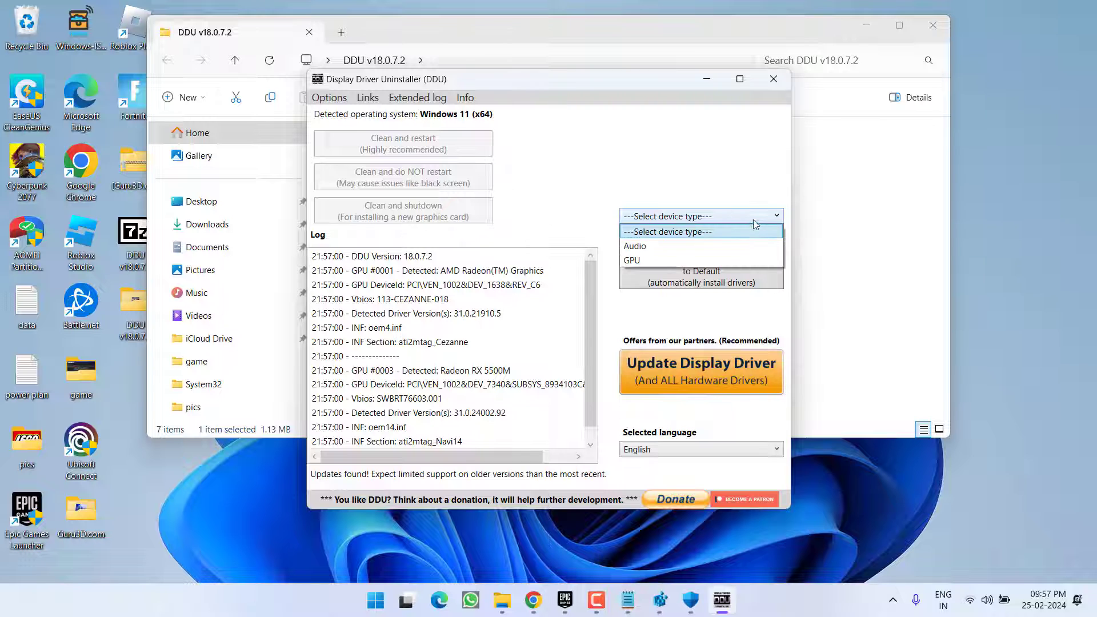
left_click(633, 260)
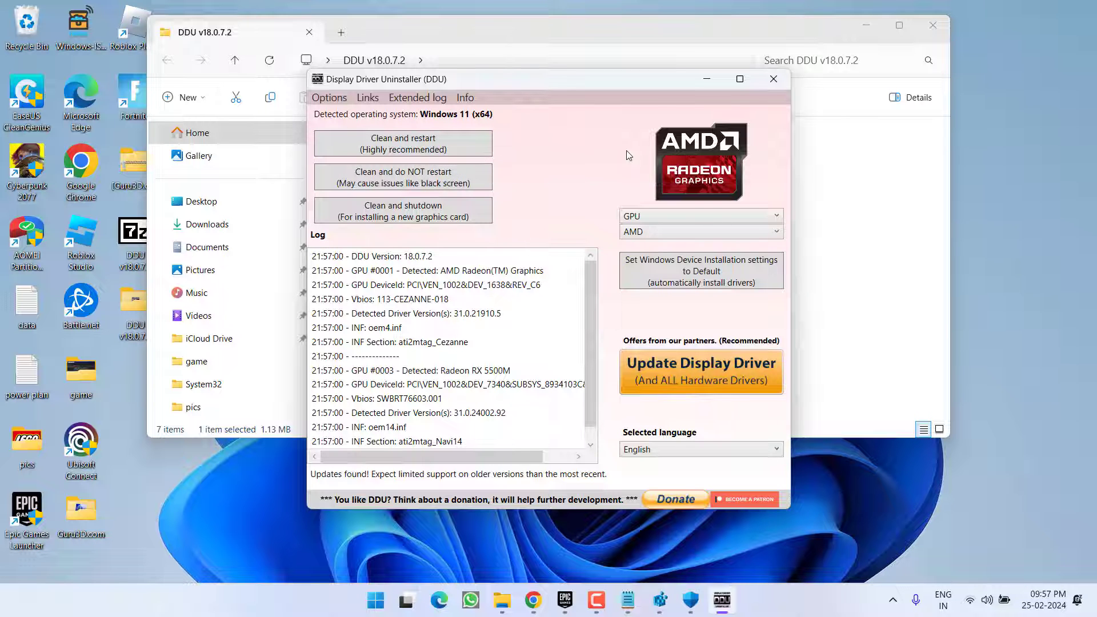
left_click(772, 78)
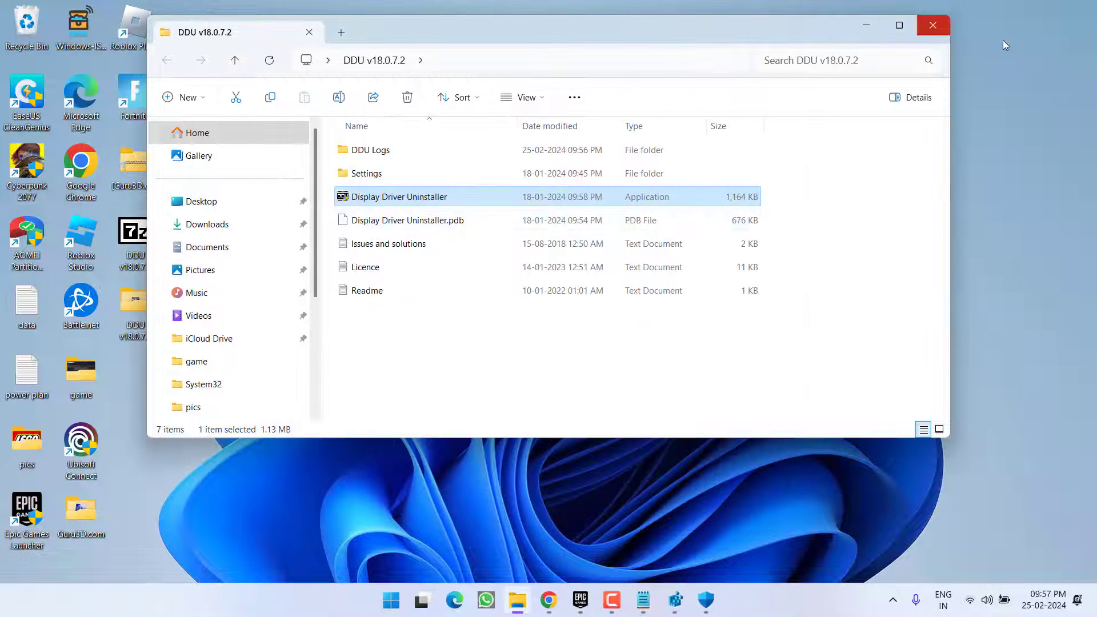
- On amd.com support, reach the Radeon RX 5500M Windows 11 64-Bit downloads
left_click(934, 26)
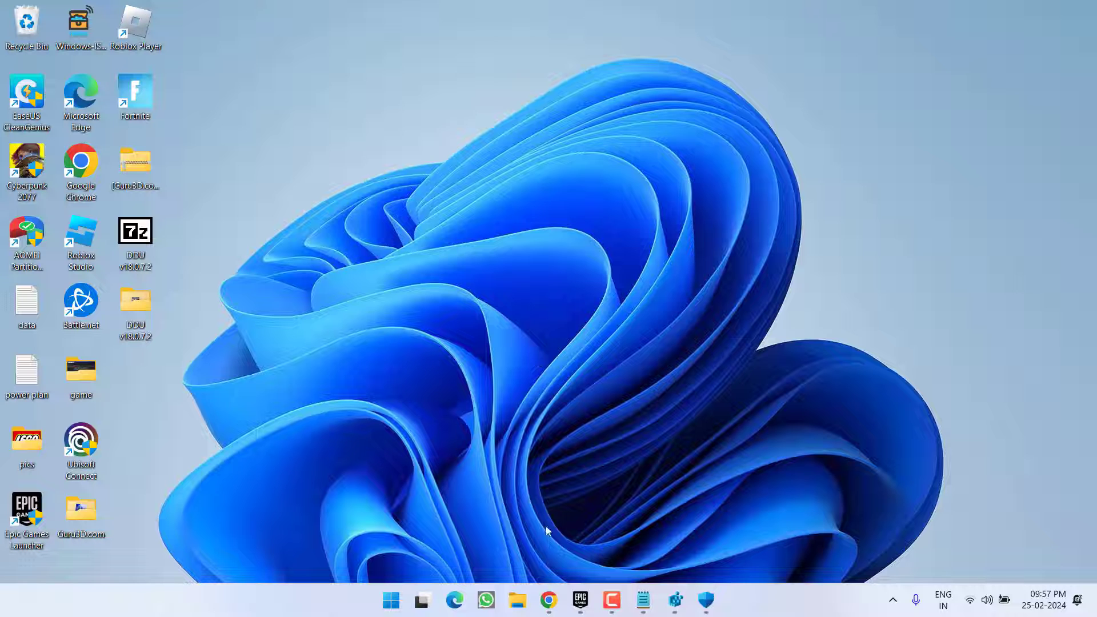
left_click(548, 600)
scroll(346, 320, "down", 3)
scroll(346, 314, "down", 1)
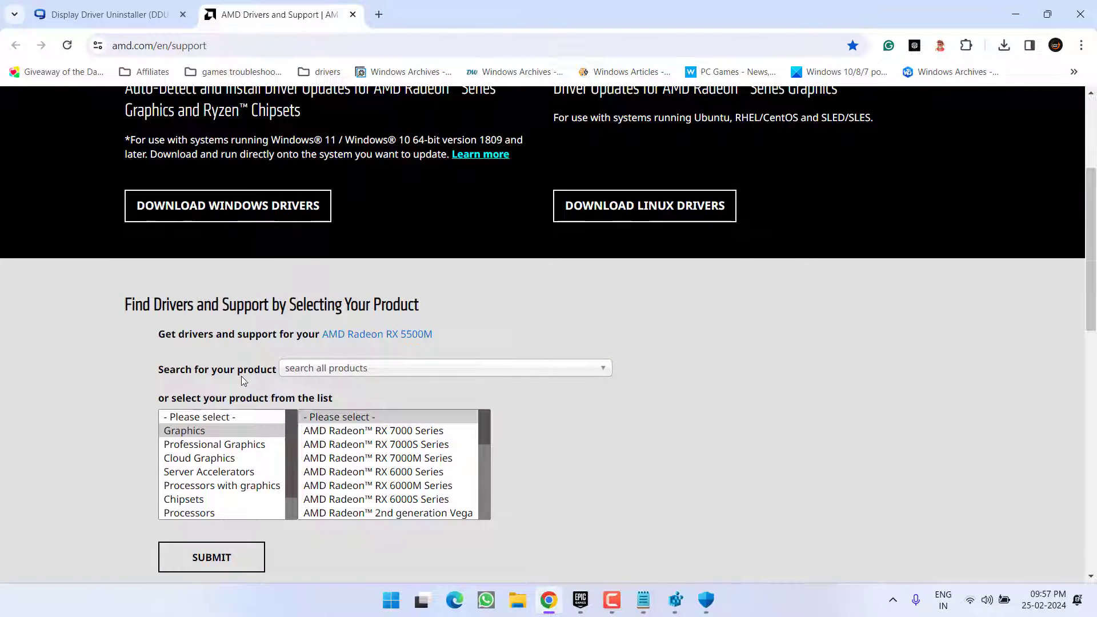
scroll(258, 381, "down", 1)
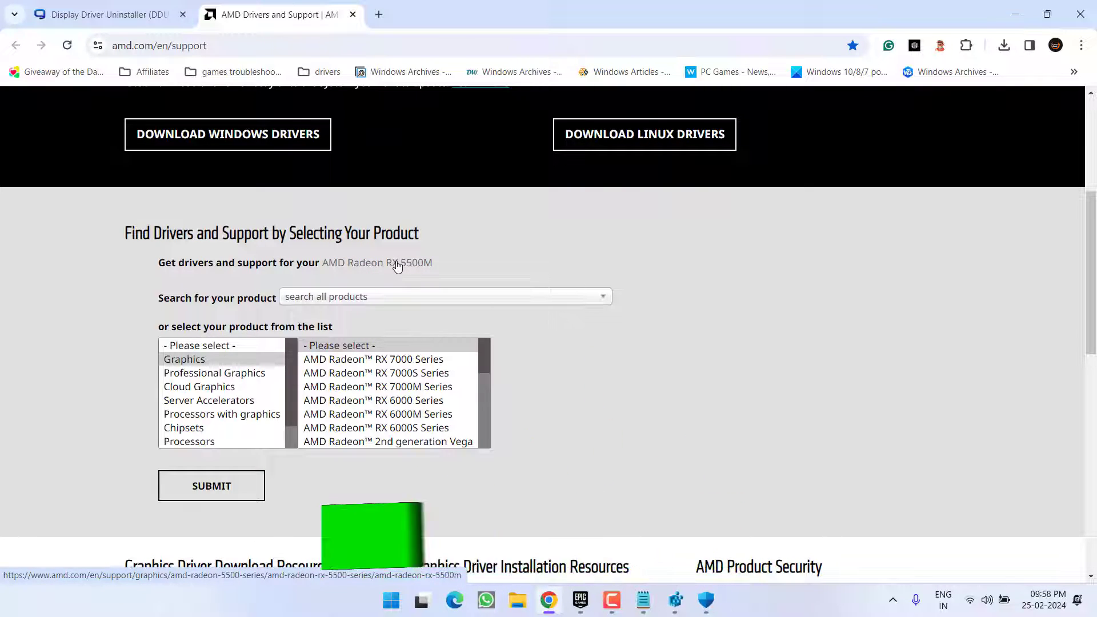
left_click(397, 266)
scroll(371, 274, "down", 3)
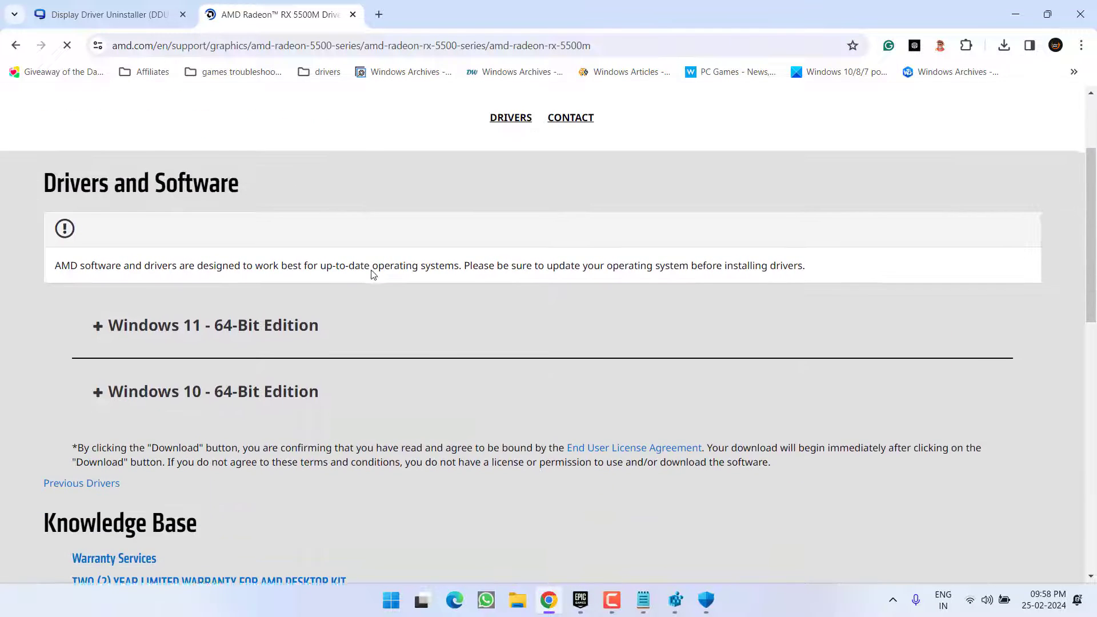
scroll(244, 286, "up", 2)
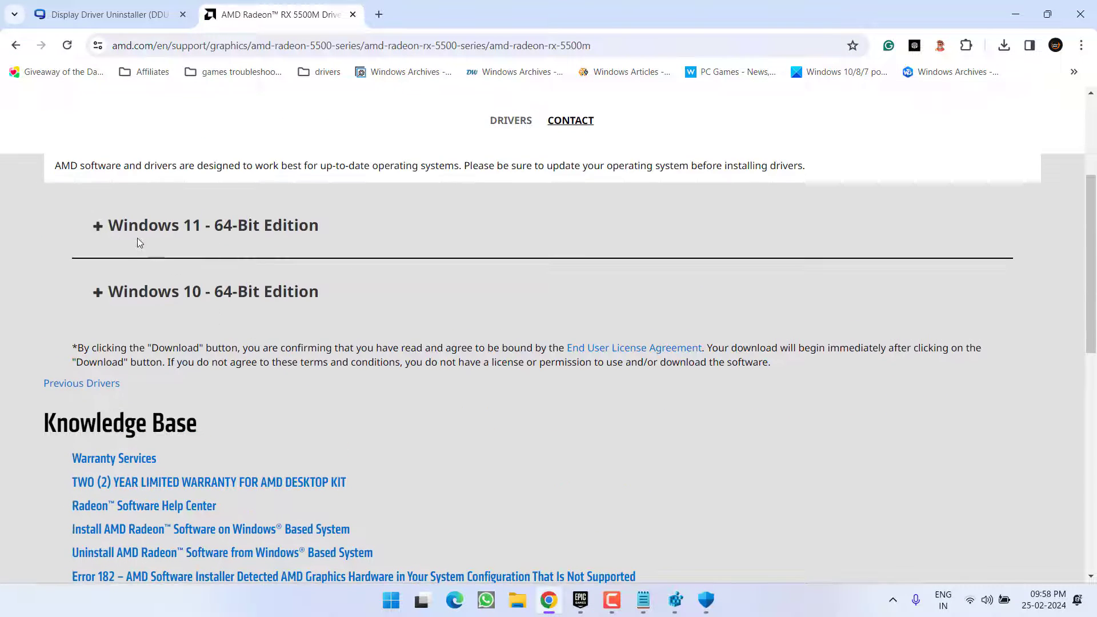
left_click(97, 225)
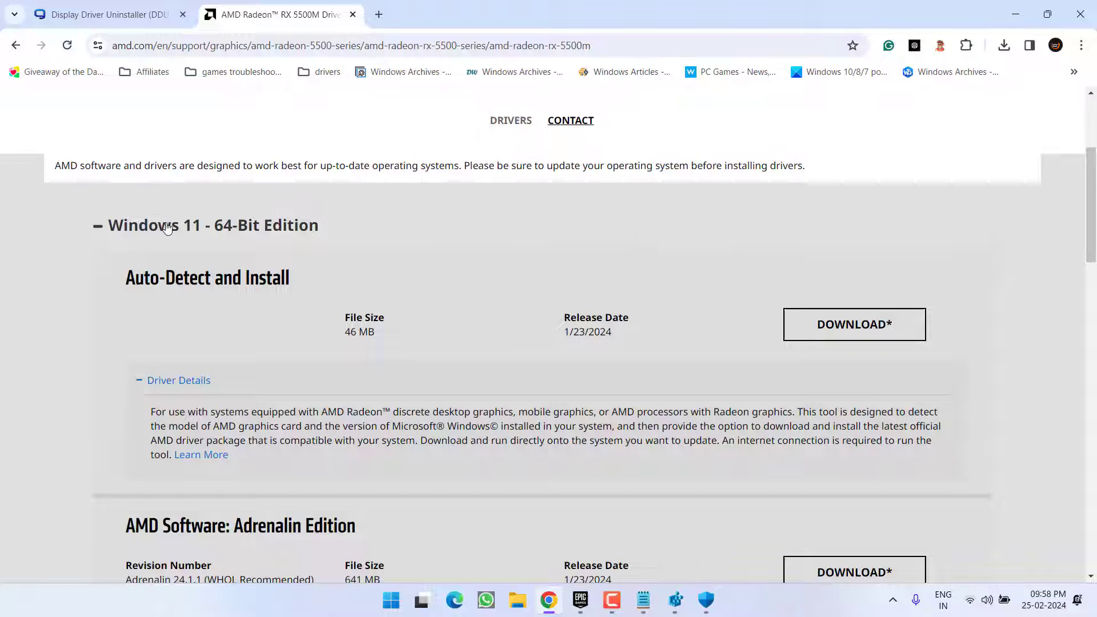
- Download the AMD Software Adrenalin Edition 24.1.1 installer to the desktop
left_click(844, 322)
scroll(118, 289, "down", 3)
left_click_drag(126, 311, 356, 315)
left_click(431, 323)
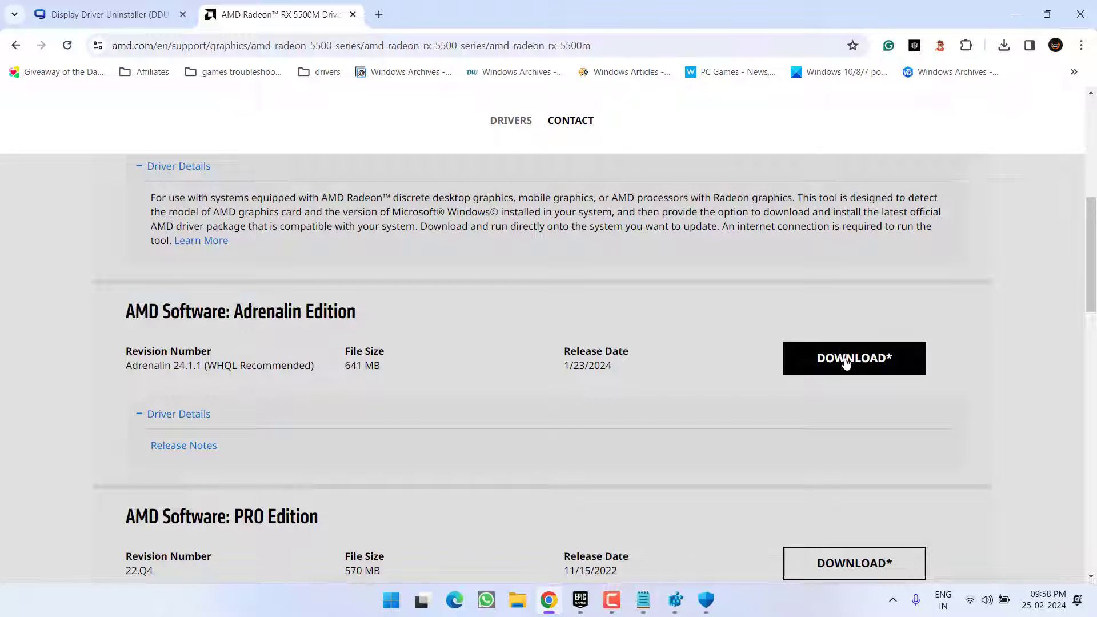
left_click(843, 363)
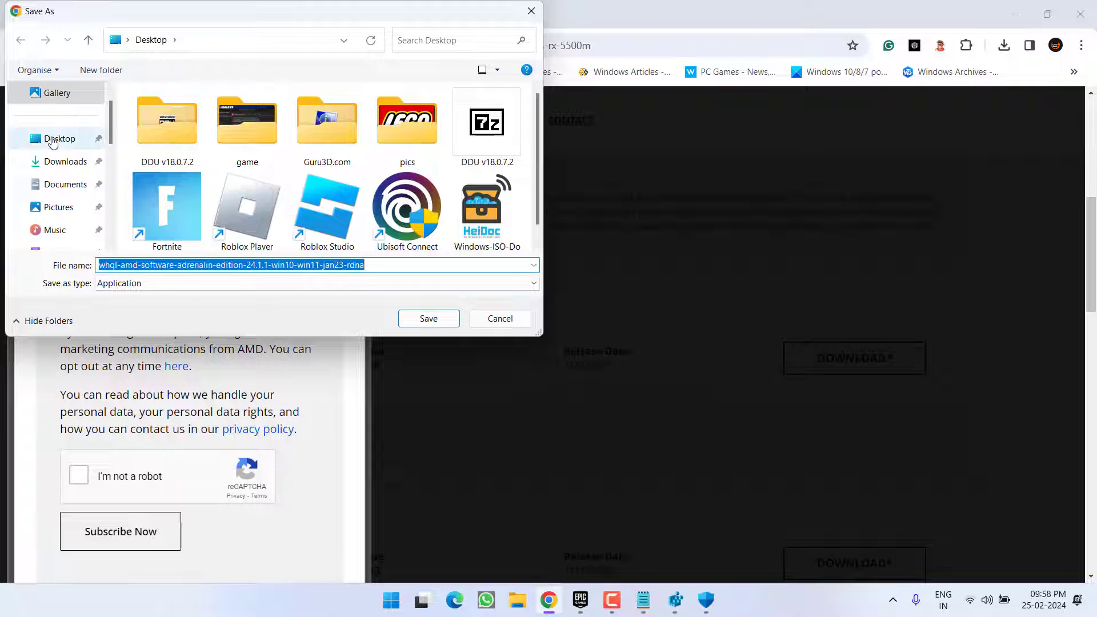
left_click(348, 265)
left_click(423, 322)
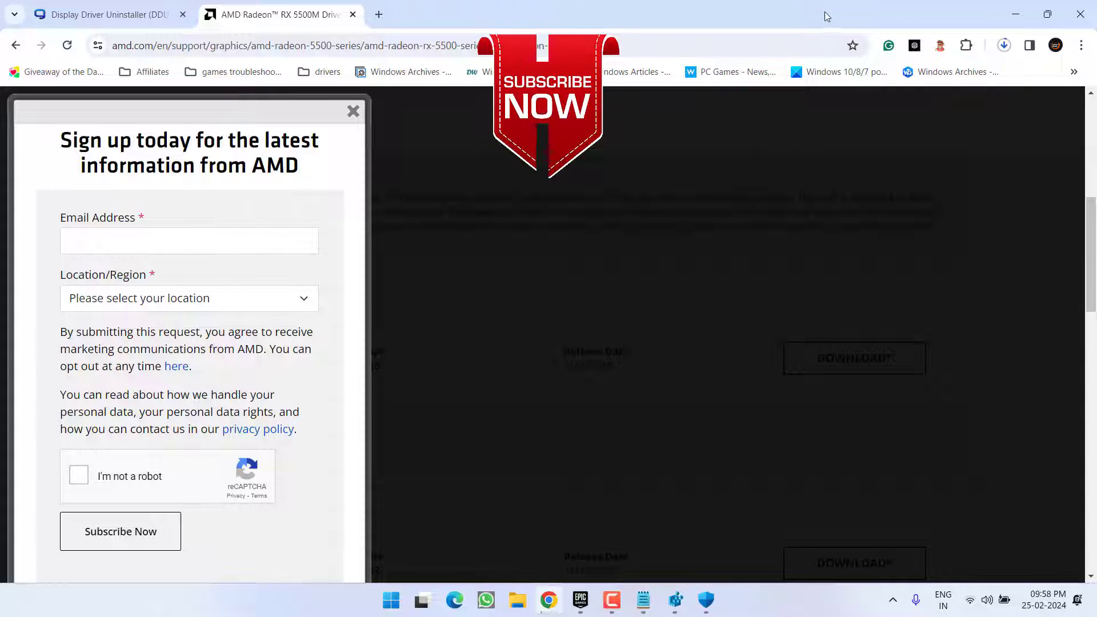
left_click(1014, 15)
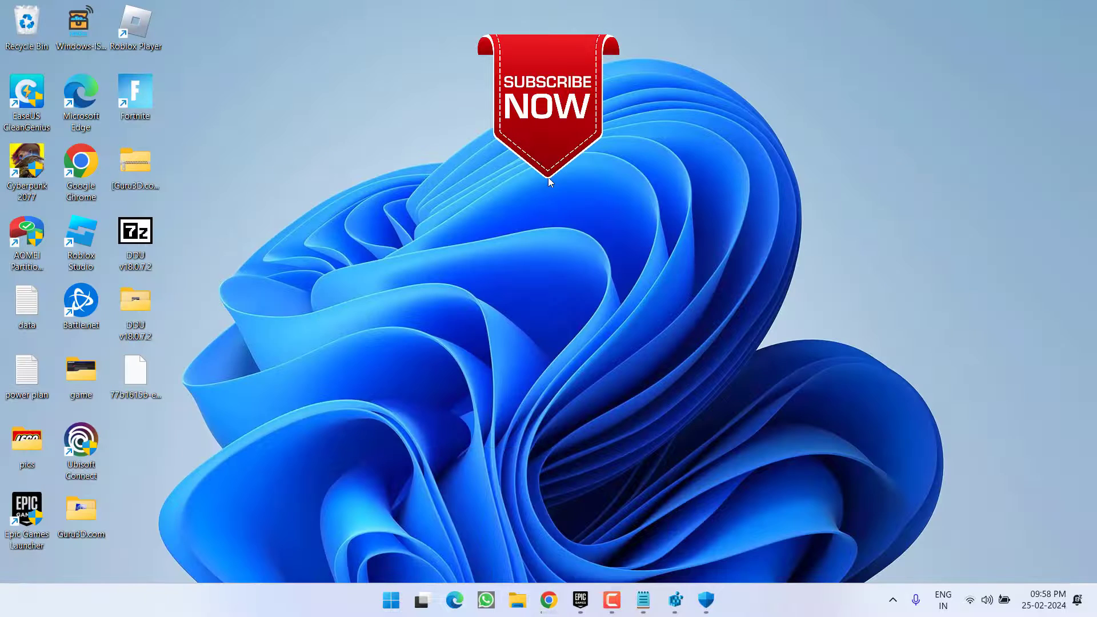